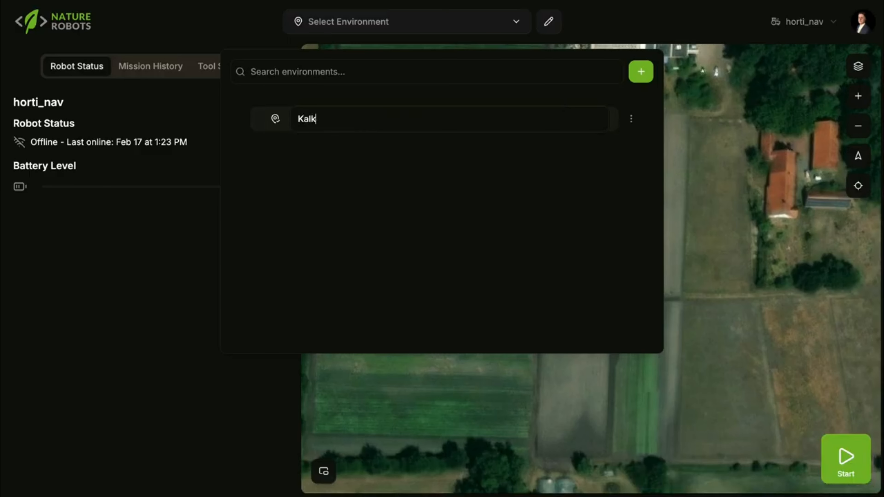
# Select the Kalkriese environment and open the Field Row Creator from its waypoint graph editing tools
pyautogui.click(498, 123)
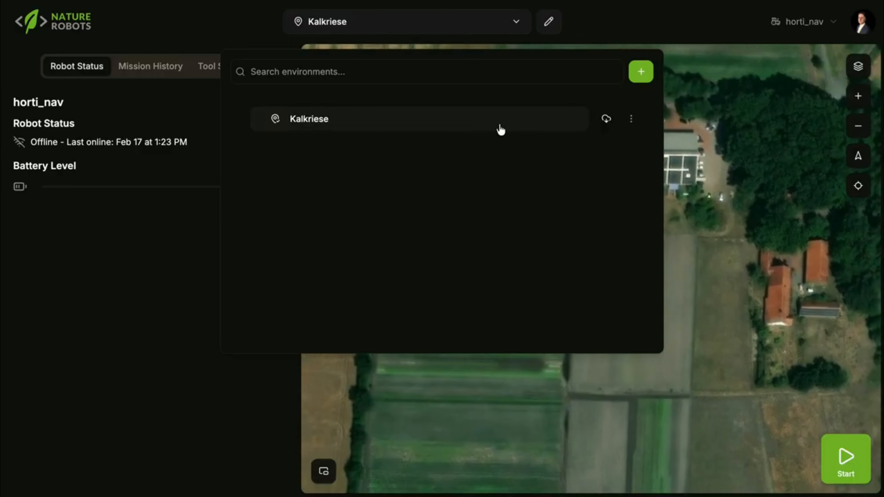
pyautogui.click(549, 22)
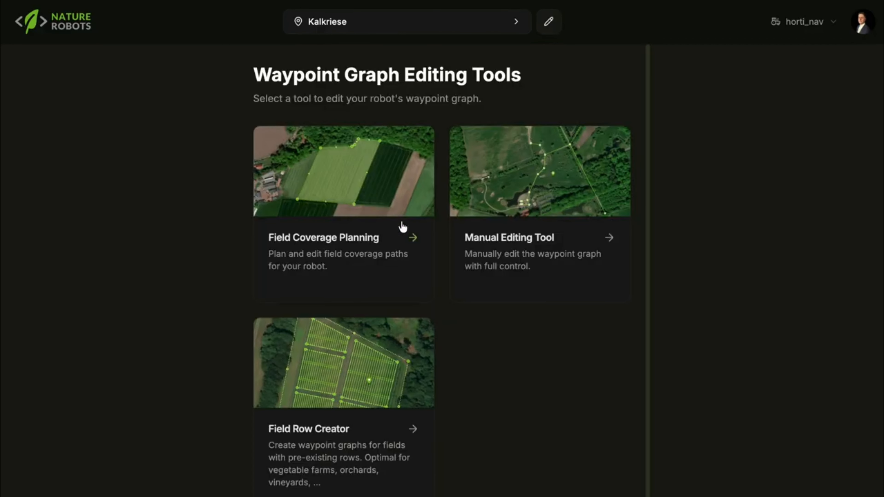
pyautogui.scroll(-1, 462, 327)
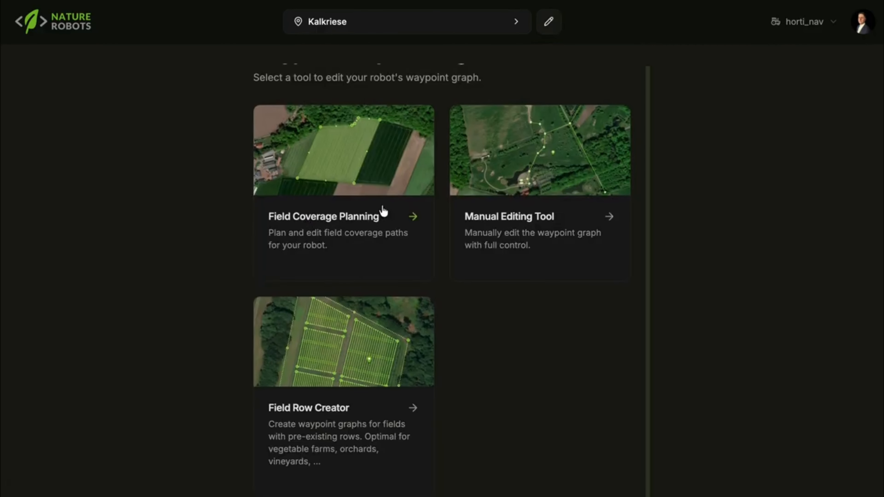
pyautogui.scroll(1, 455, 223)
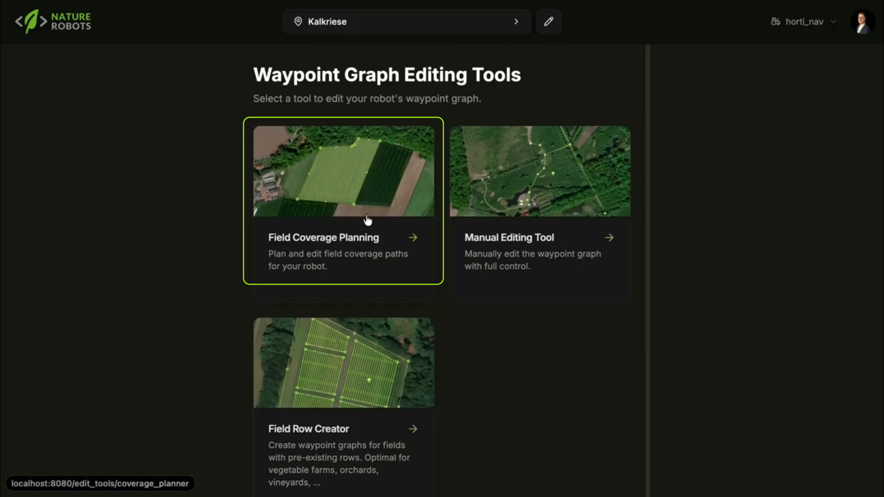
pyautogui.scroll(-1, 387, 394)
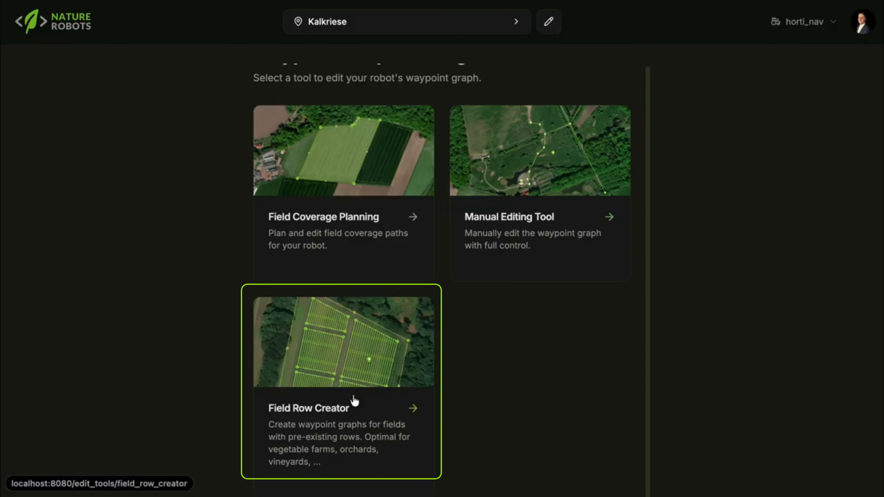
pyautogui.click(354, 400)
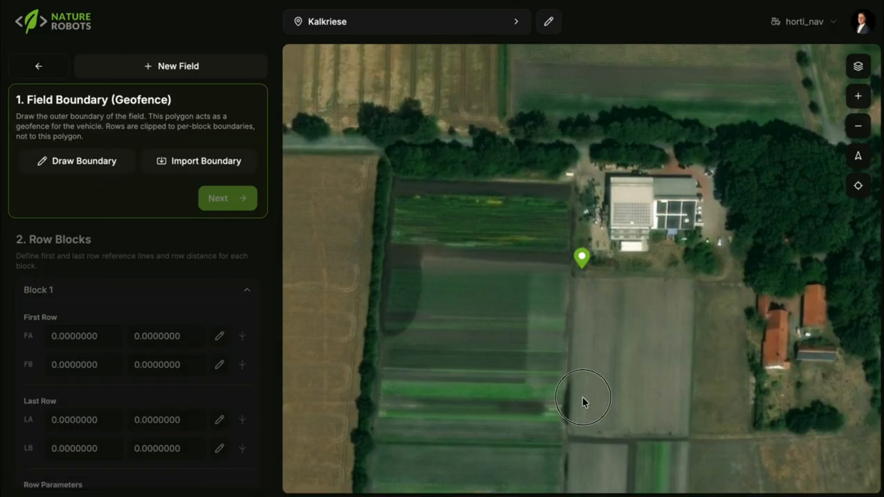
# Start drawing the field boundary along the farmland's north edge, down past the building and around the location marker
pyautogui.moveTo(584, 402); pyautogui.dragTo(582, 300)
pyautogui.scroll(5, 555, 187)
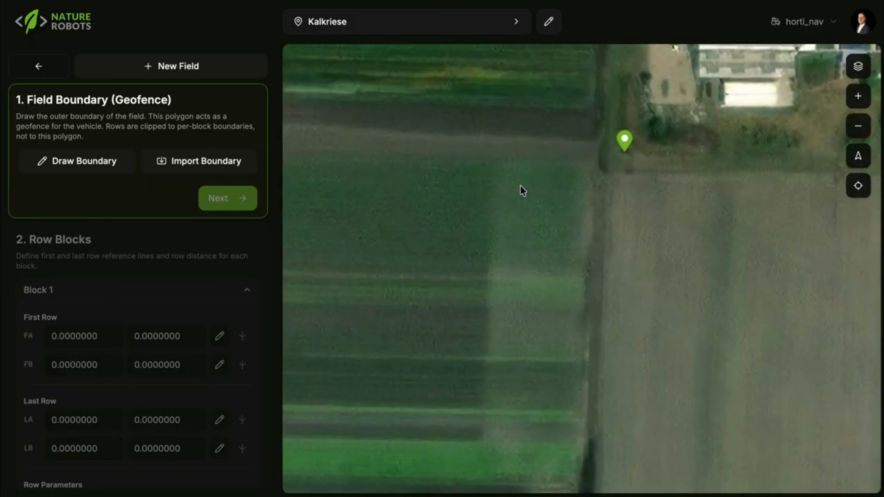
pyautogui.moveTo(521, 190); pyautogui.dragTo(628, 236)
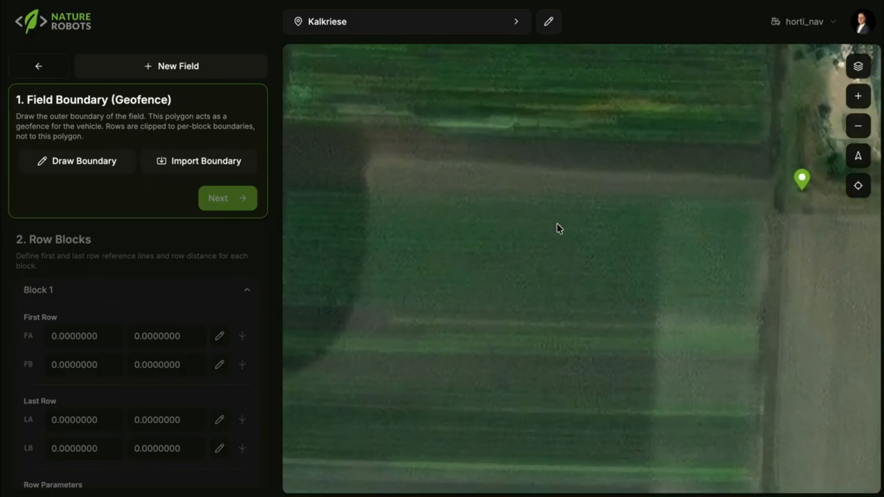
pyautogui.moveTo(557, 224); pyautogui.dragTo(580, 223)
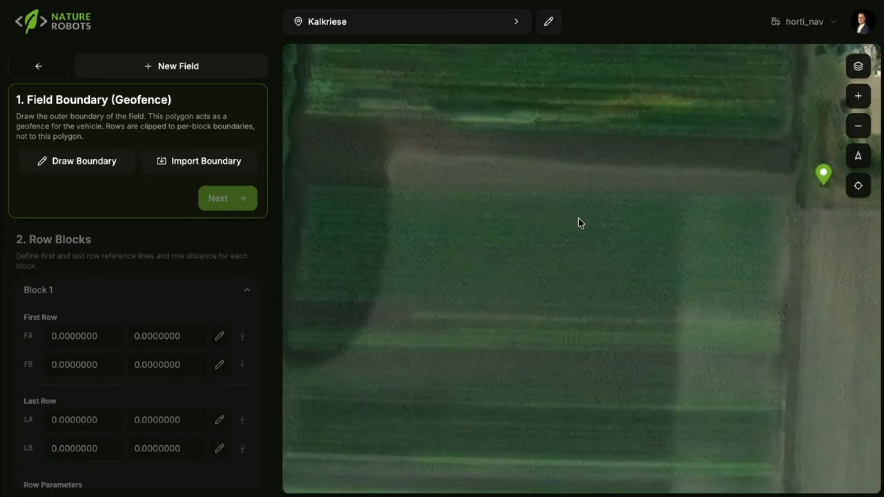
pyautogui.click(113, 162)
pyautogui.scroll(-3, 623, 282)
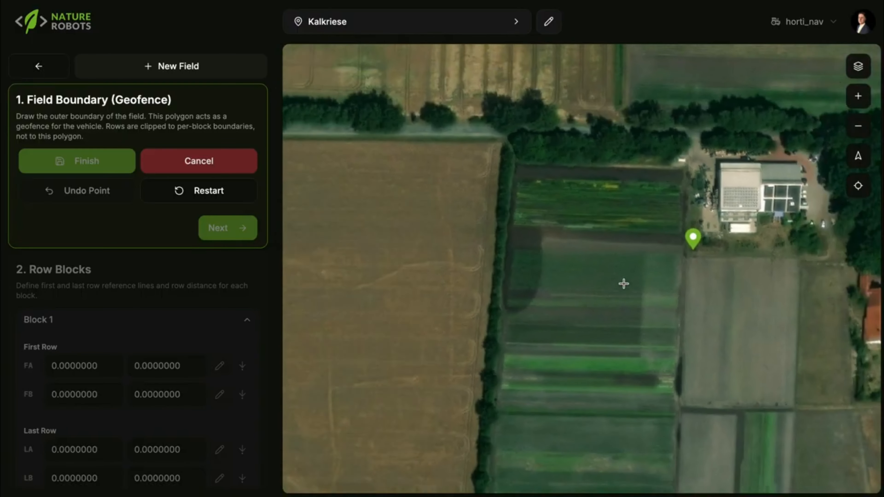
pyautogui.click(521, 170)
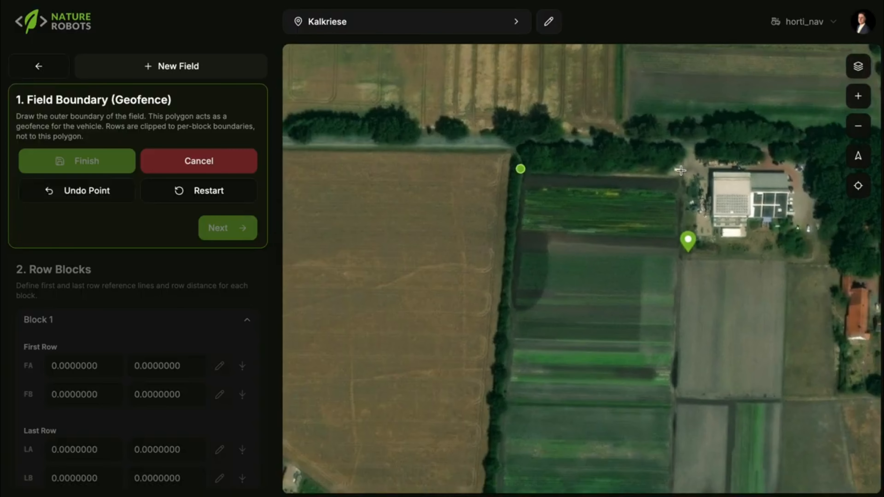
pyautogui.scroll(3, 682, 258)
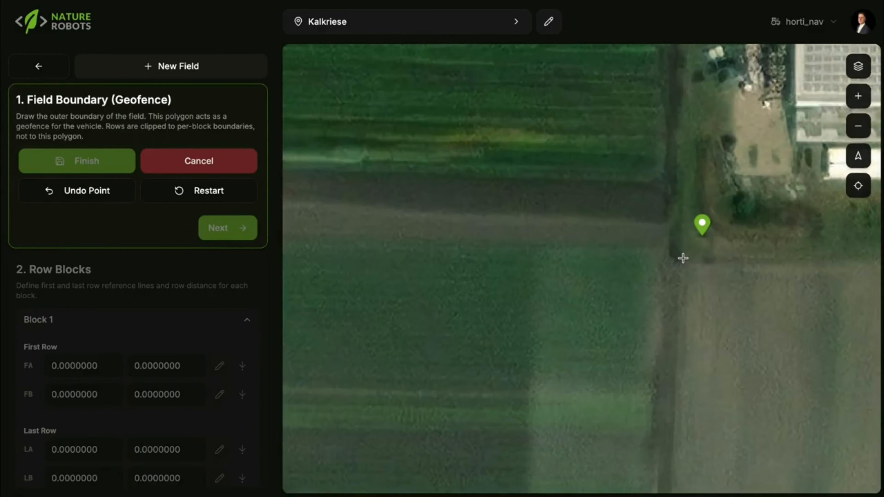
pyautogui.click(703, 197)
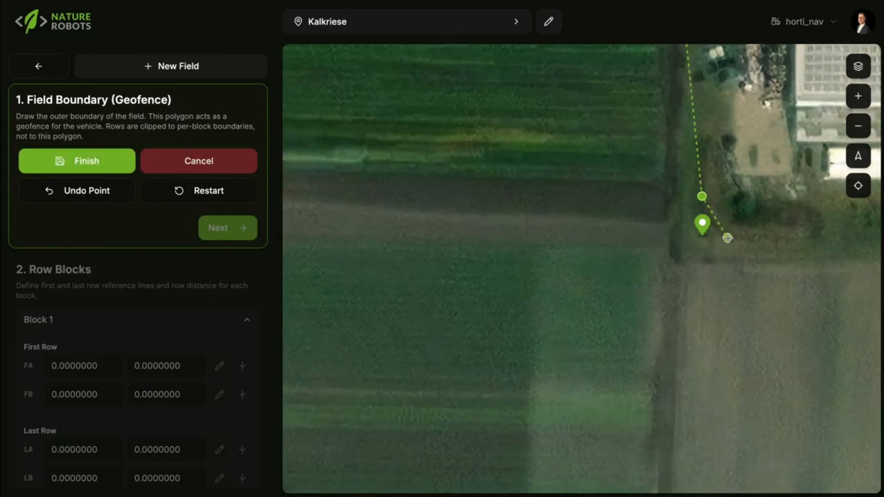
pyautogui.scroll(-4, 780, 283)
pyautogui.moveTo(780, 282); pyautogui.dragTo(529, 274)
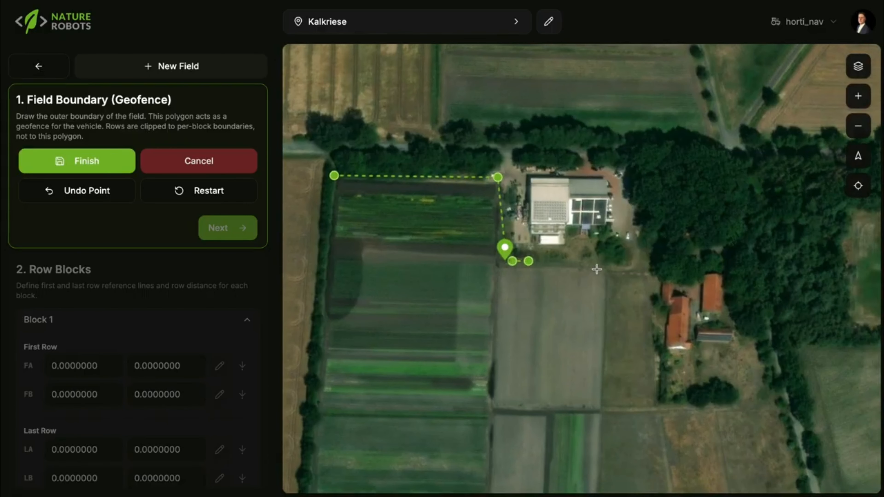
# Extend the boundary around the eastern plots and along the southern tree line, then finish the polygon
pyautogui.click(607, 265)
pyautogui.moveTo(601, 419); pyautogui.dragTo(597, 270)
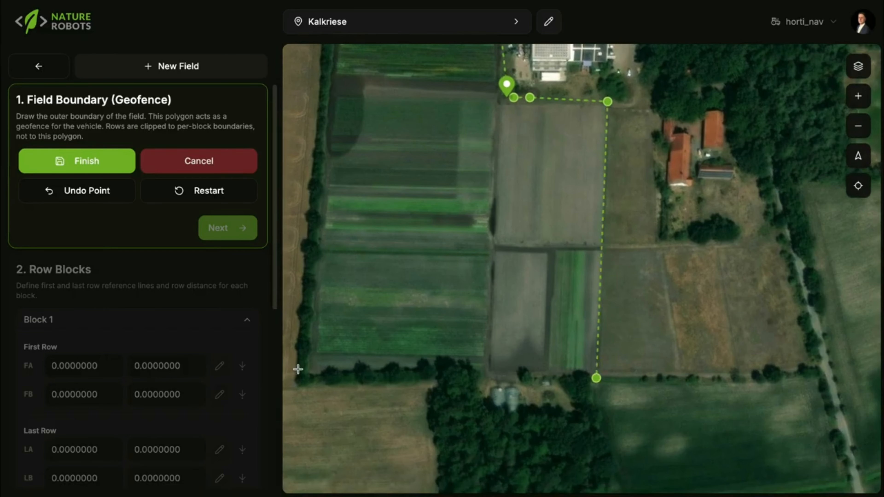
pyautogui.click(304, 377)
pyautogui.moveTo(347, 185)
pyautogui.mouseDown()
pyautogui.moveTo(347, 302)
pyautogui.moveTo(439, 219)
pyautogui.mouseUp()
pyautogui.click(337, 193)
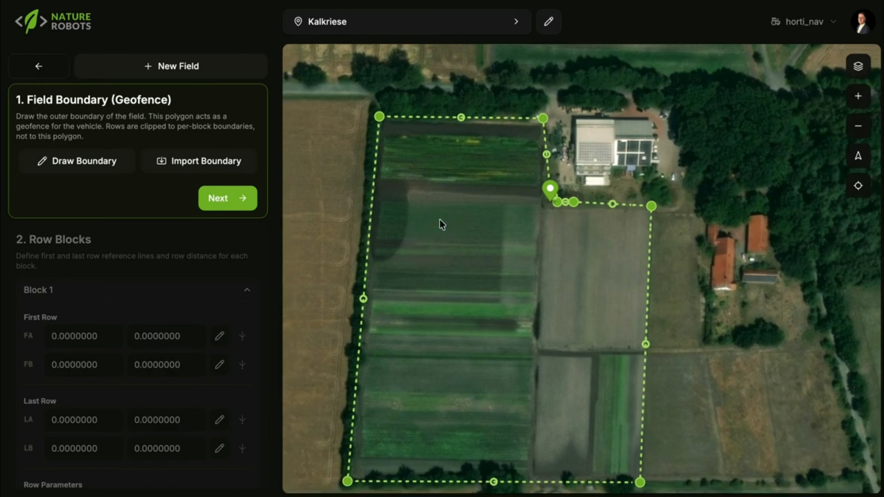
# Accept the field boundary and place Block 1's first row from east to west along the large western plot's north edge
pyautogui.scroll(2, 510, 153)
pyautogui.scroll(1, 511, 156)
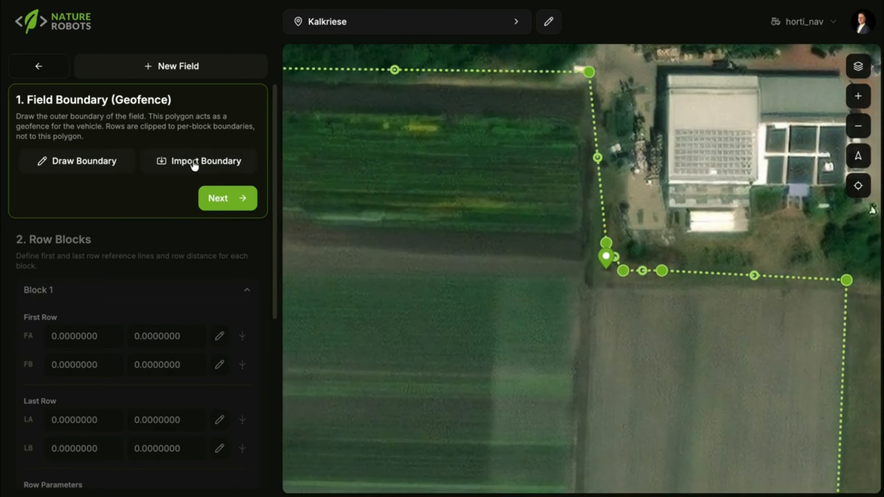
pyautogui.click(239, 199)
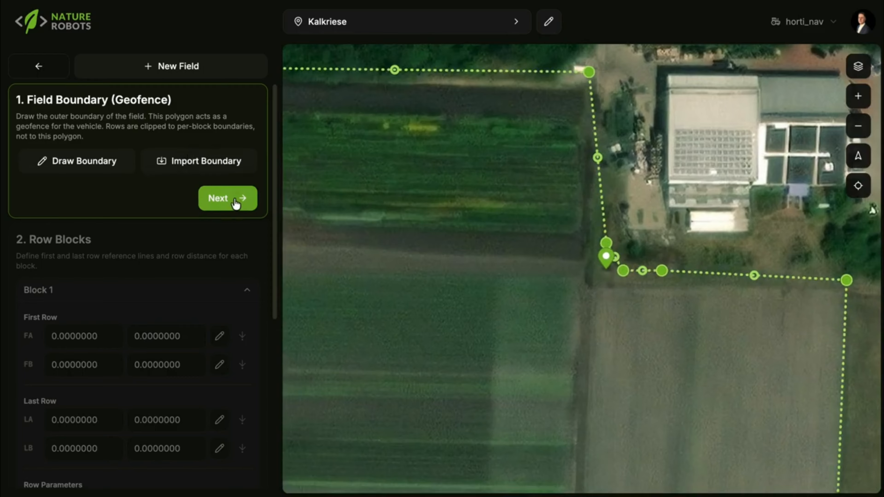
pyautogui.moveTo(454, 237); pyautogui.dragTo(601, 261)
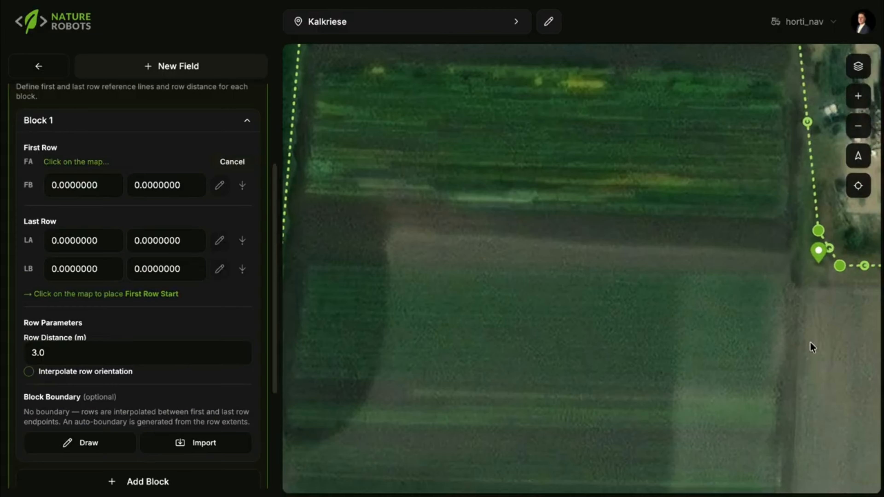
pyautogui.click(779, 281)
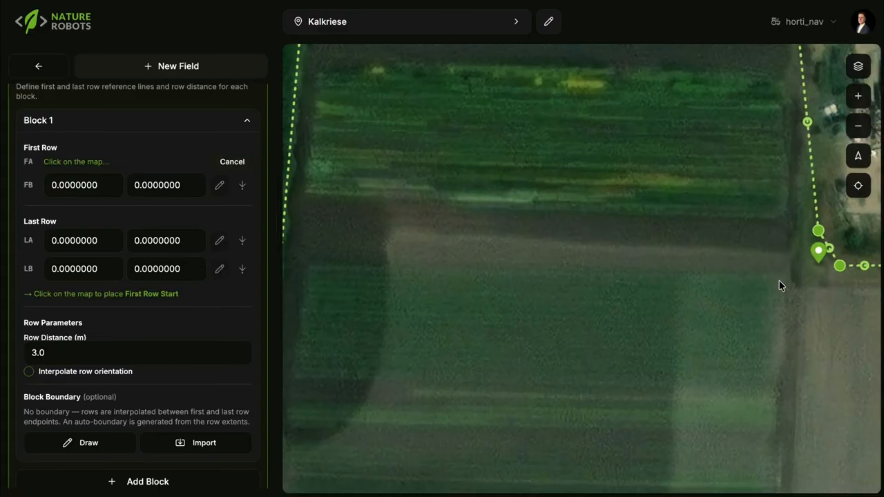
pyautogui.click(307, 267)
# Place Block 1's last row from east to west along the plot's south edge, just above the tree line
pyautogui.click(222, 252)
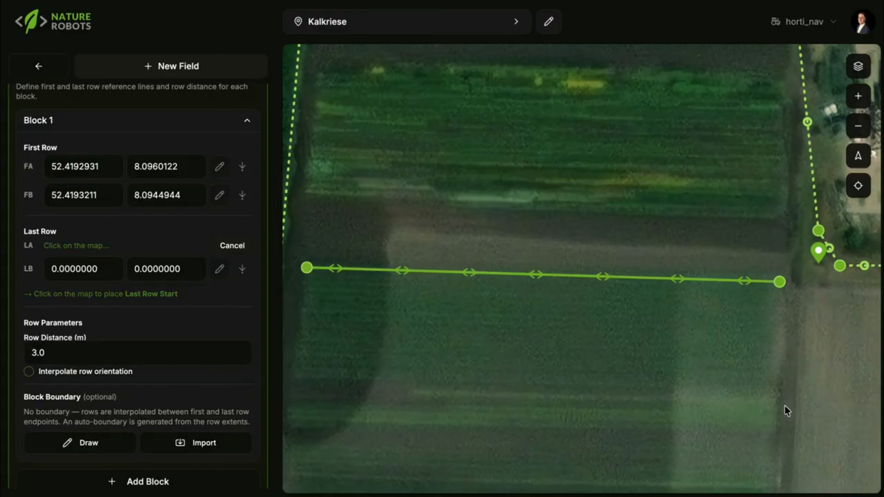
pyautogui.moveTo(786, 420); pyautogui.dragTo(778, 244)
pyautogui.moveTo(781, 372); pyautogui.dragTo(776, 223)
pyautogui.moveTo(790, 390); pyautogui.dragTo(786, 223)
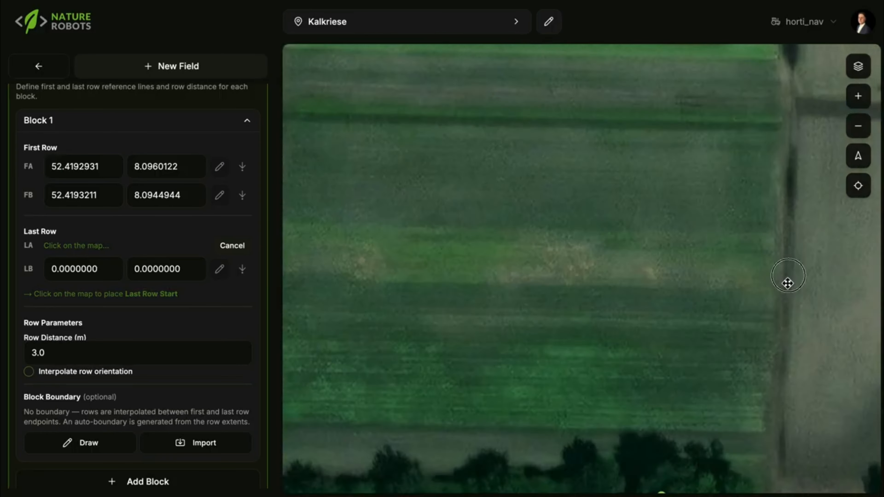
pyautogui.click(764, 330)
pyautogui.moveTo(710, 327); pyautogui.dragTo(833, 326)
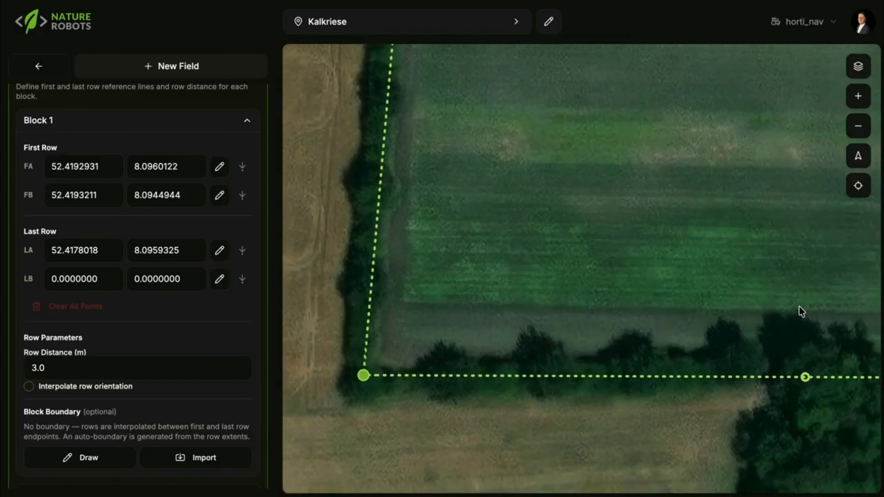
pyautogui.click(226, 278)
pyautogui.click(400, 302)
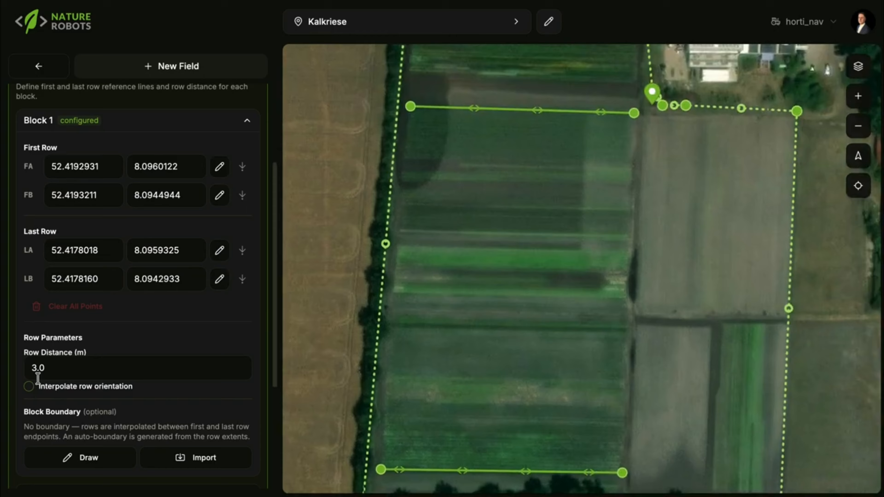
# Set Block 1's row distance to 1.5 m
pyautogui.click(38, 374)
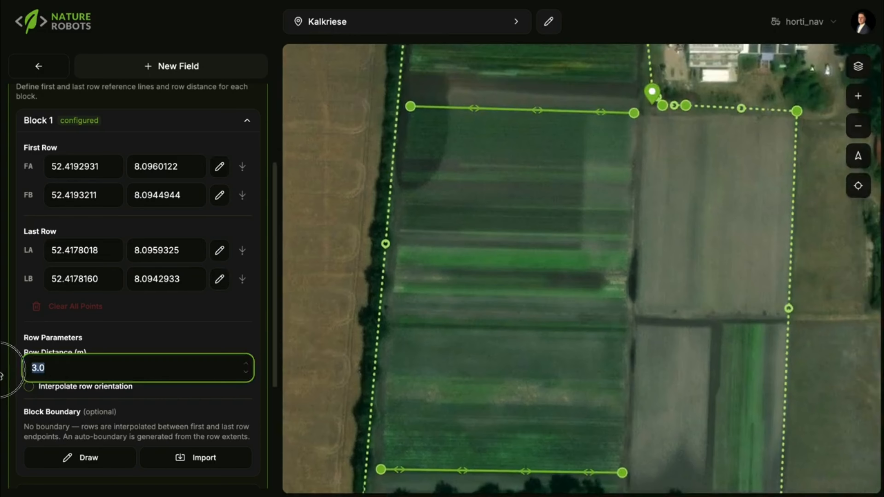
pyautogui.write('1,5')
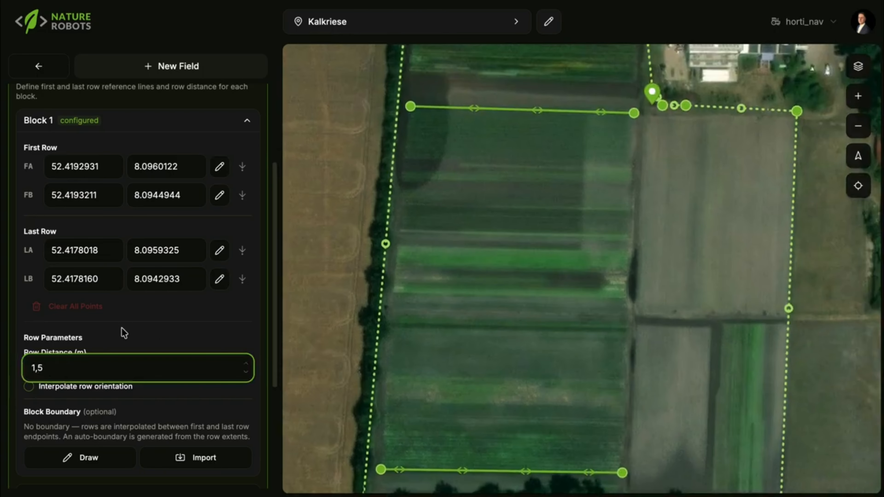
pyautogui.click(156, 329)
# Review and accept the row block settings, then generate the field
pyautogui.scroll(-5, 235, 417)
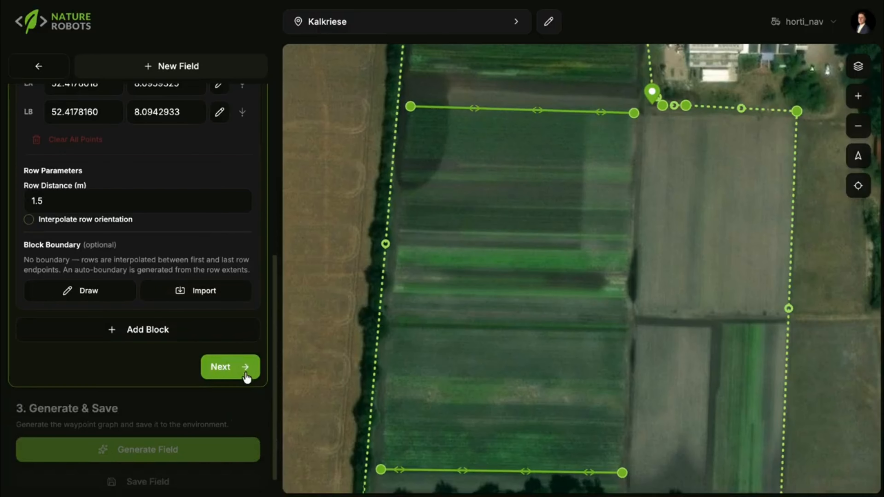
pyautogui.scroll(5, 177, 194)
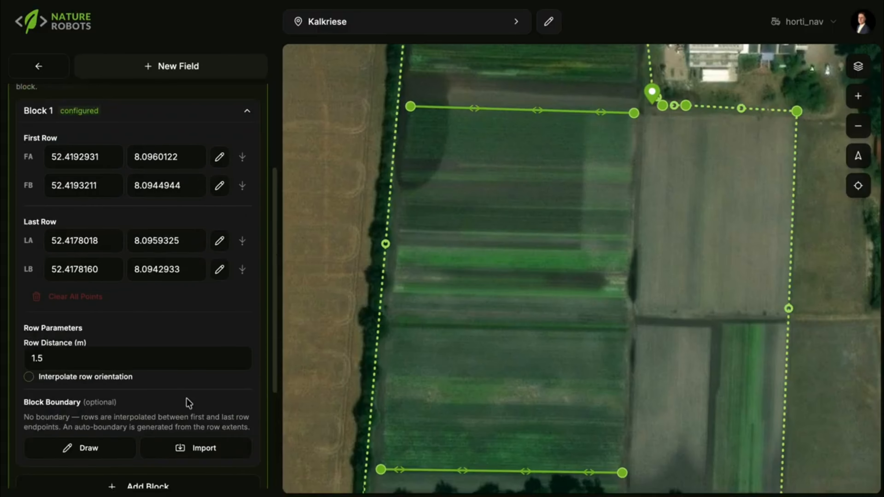
pyautogui.scroll(-1, 187, 397)
pyautogui.scroll(-3, 251, 414)
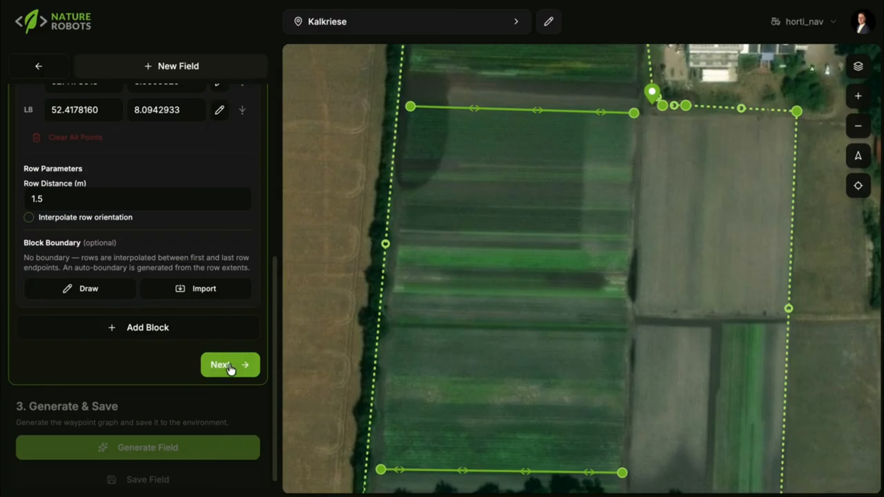
pyautogui.click(230, 368)
pyautogui.click(174, 441)
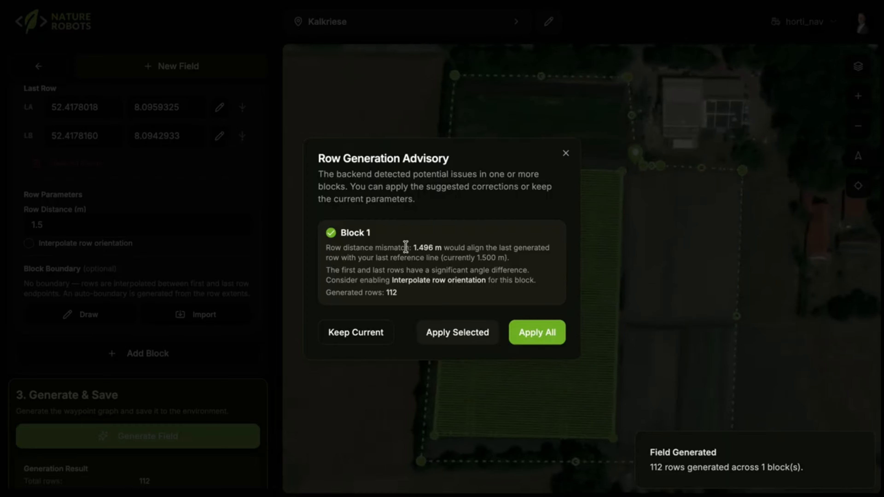
# Apply the advisory's suggested corrections to Block 1: a 1.496 m row distance and interpolated row orientation
pyautogui.moveTo(334, 248); pyautogui.dragTo(434, 248)
pyautogui.click(424, 245)
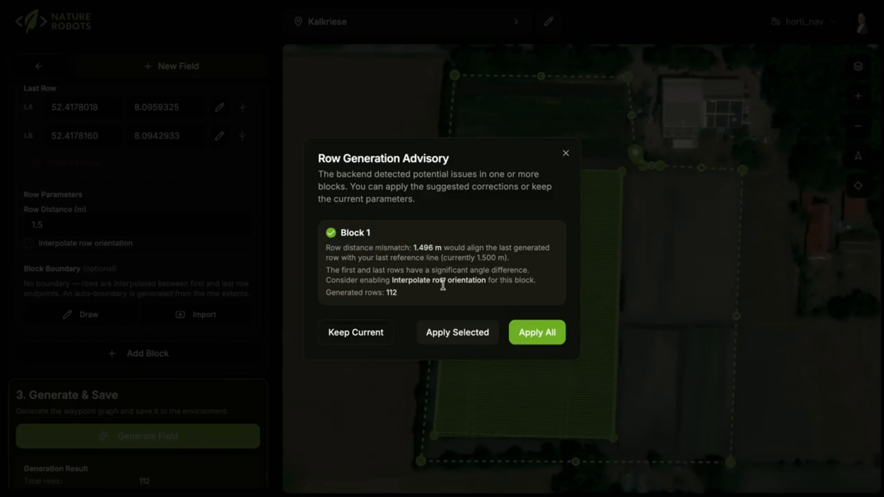
pyautogui.click(469, 333)
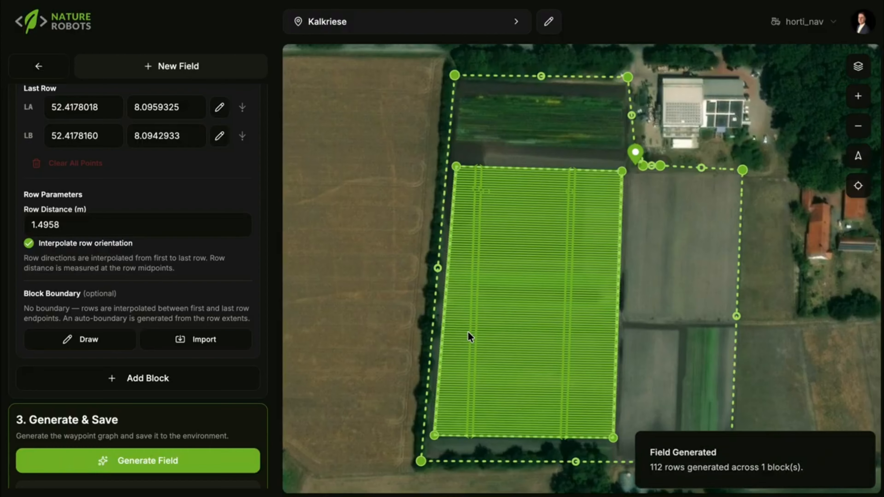
# Examine the generated rows from the block's north edge down its east side to the southeast corner
pyautogui.scroll(8, 586, 175)
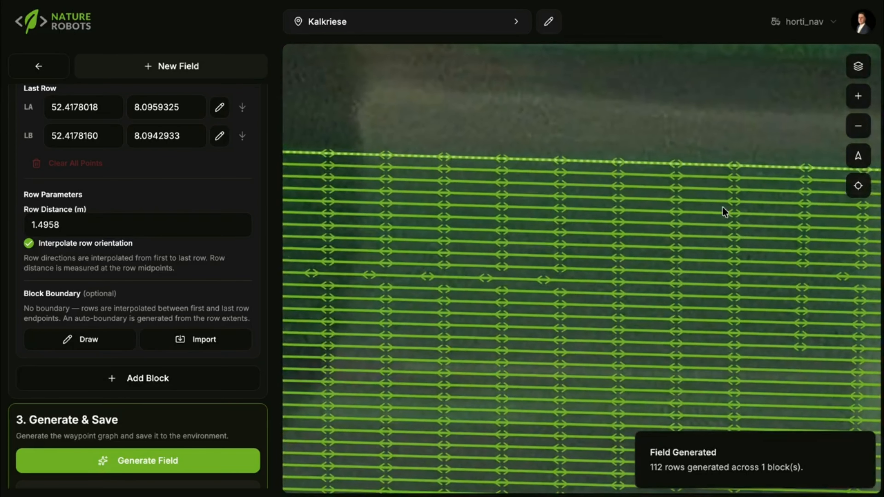
pyautogui.moveTo(466, 208); pyautogui.dragTo(522, 153)
pyautogui.scroll(-5, 631, 316)
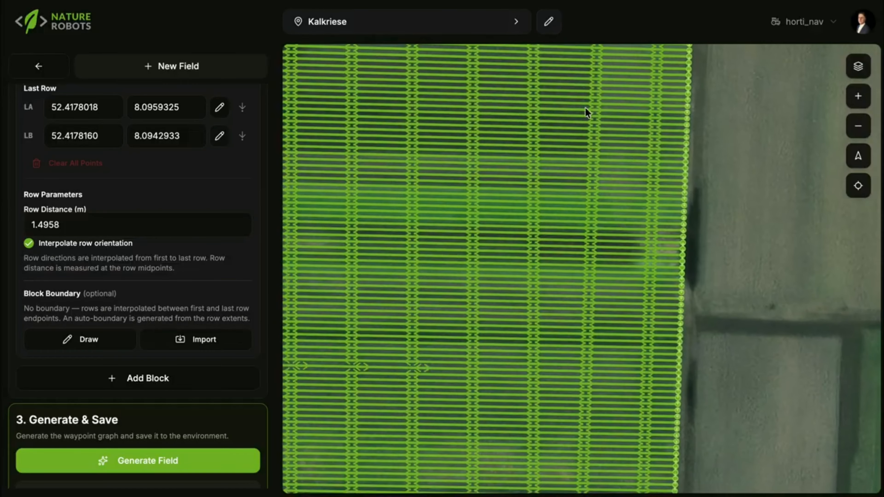
pyautogui.moveTo(513, 373); pyautogui.dragTo(523, 124)
pyautogui.moveTo(588, 296); pyautogui.dragTo(540, 296)
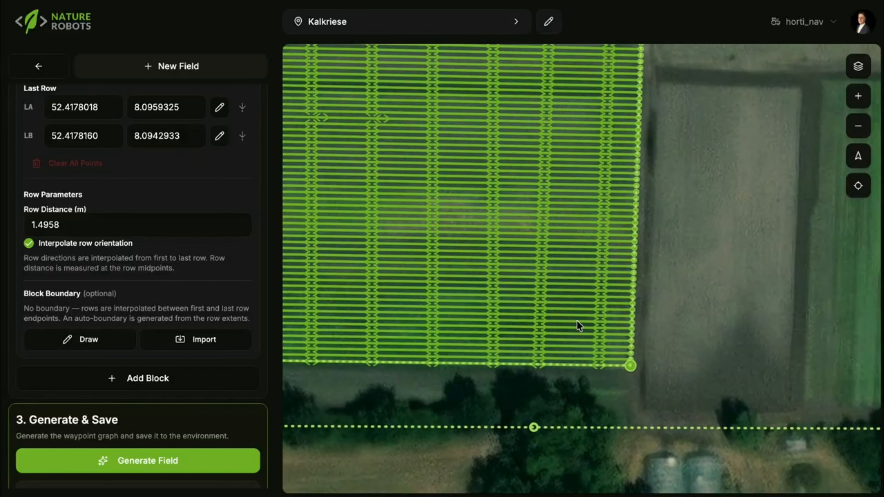
# Move the southeast endpoint of Block 1's last row slightly southwest, to 52.4177980, 8.0959220
pyautogui.scroll(3, 672, 386)
pyautogui.scroll(3, 672, 385)
pyautogui.moveTo(580, 245); pyautogui.dragTo(681, 320)
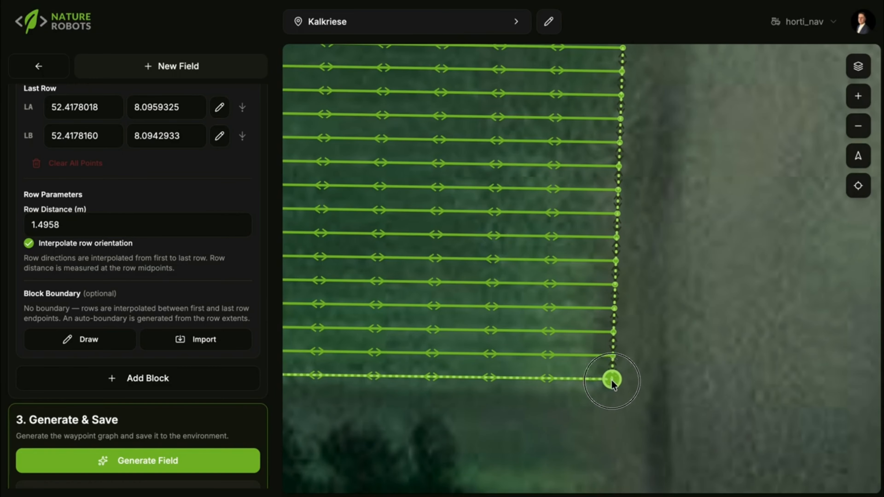
pyautogui.moveTo(611, 379); pyautogui.dragTo(600, 385)
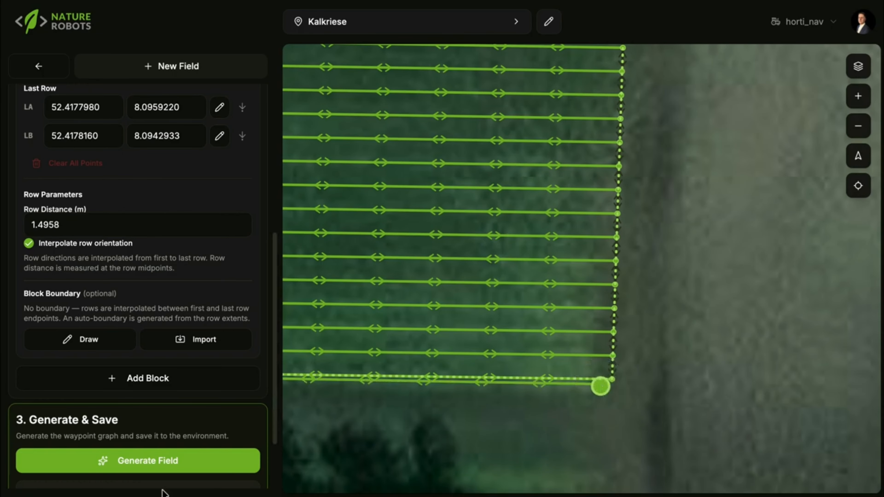
# Regenerate the field and apply the advisory's suggested 1.500 m row distance to Block 1
pyautogui.click(149, 467)
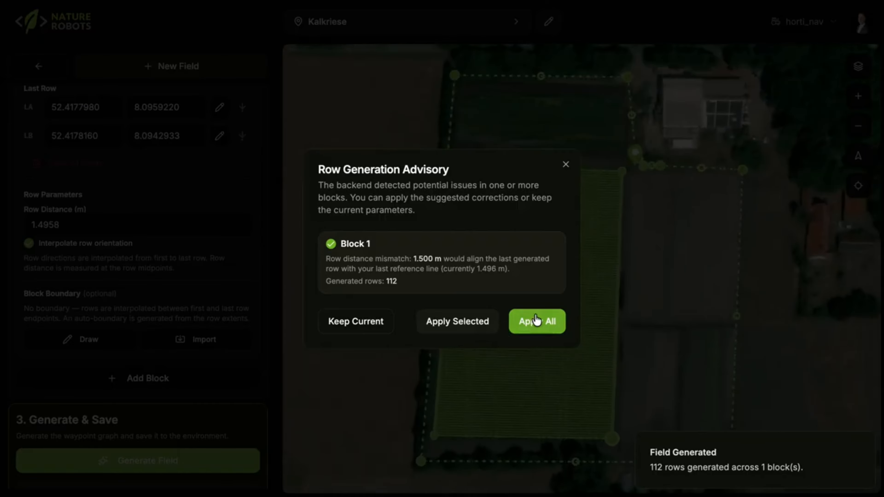
pyautogui.click(535, 319)
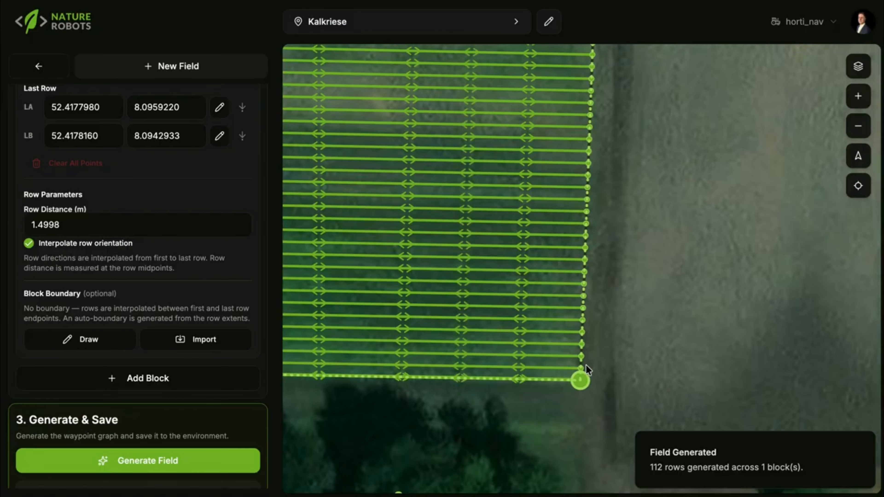
# Inspect Block 1's southeast corner and the plots east of it, from the north boundary to the south boundary
pyautogui.scroll(3, 572, 341)
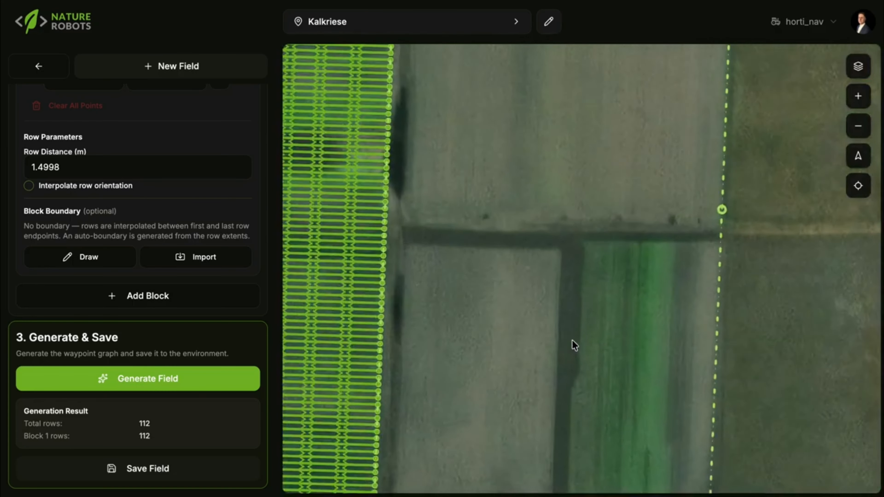
pyautogui.moveTo(572, 340); pyautogui.dragTo(565, 221)
pyautogui.scroll(-3, 567, 168)
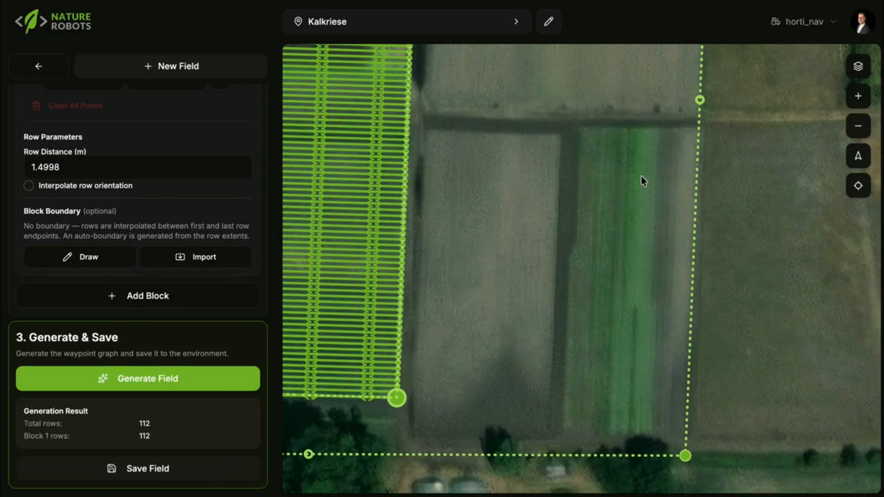
pyautogui.moveTo(400, 149); pyautogui.dragTo(438, 454)
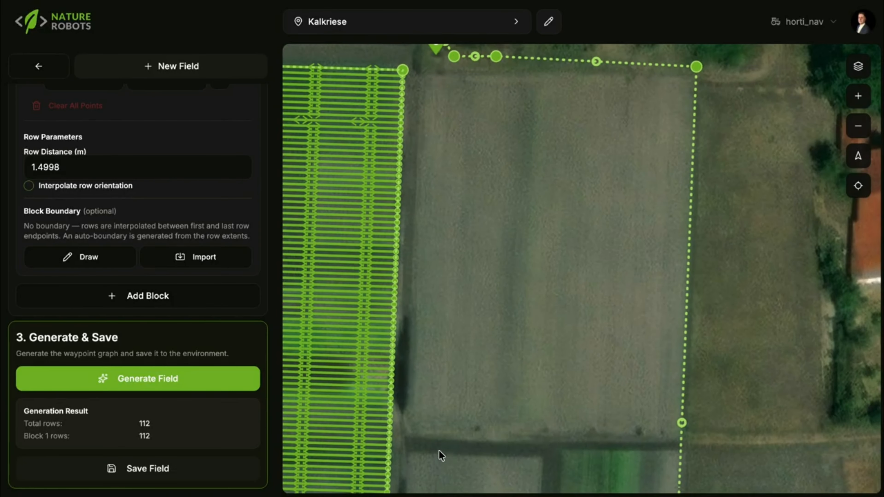
pyautogui.moveTo(476, 389); pyautogui.dragTo(475, 245)
pyautogui.scroll(-4, 475, 245)
pyautogui.moveTo(475, 288); pyautogui.dragTo(455, 124)
pyautogui.scroll(2, 474, 234)
pyautogui.scroll(2, 475, 235)
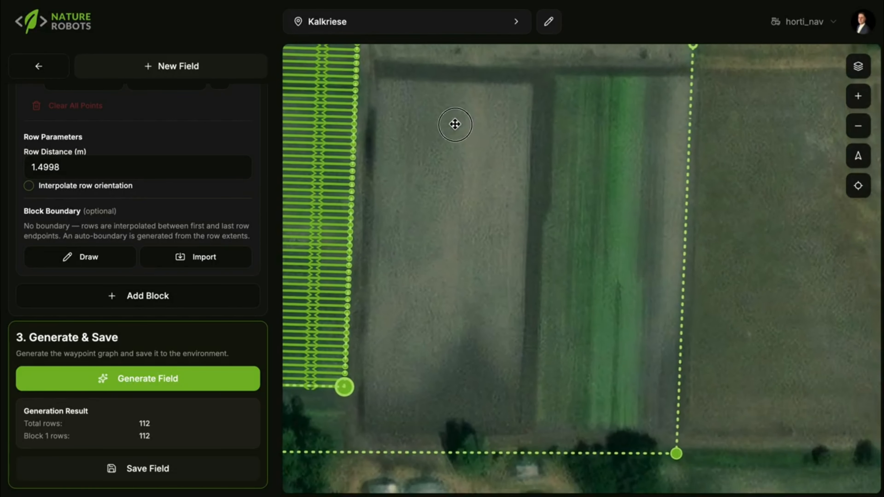
# Add a second block and place its first row along the southeastern plot's west edge, from 52.4184110, 8.0960325 to 52.4177104, 8.0959837
pyautogui.click(119, 296)
pyautogui.click(219, 344)
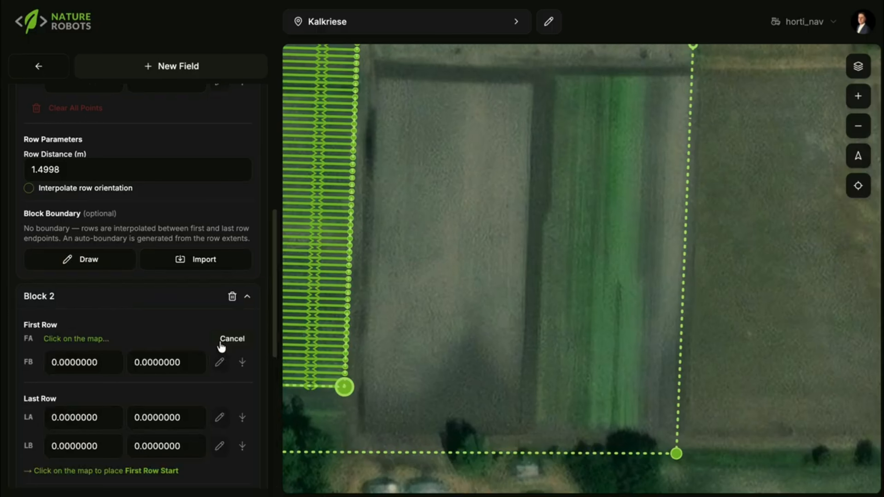
pyautogui.click(378, 80)
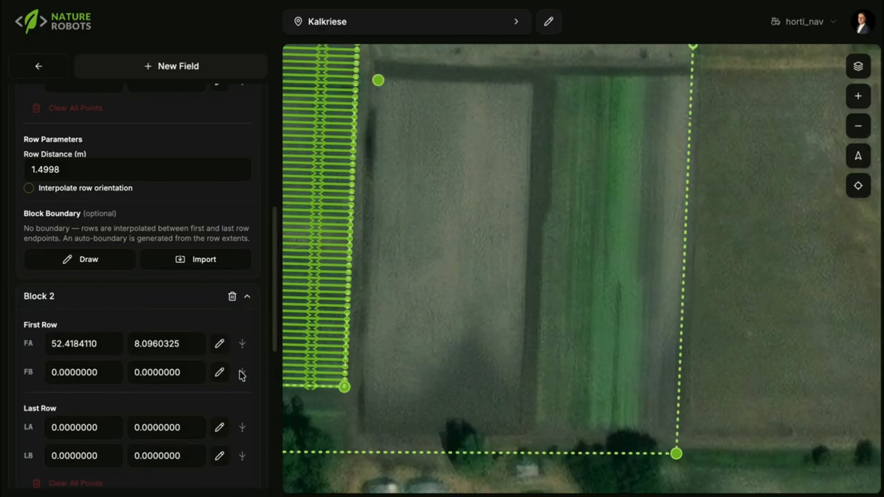
pyautogui.click(219, 372)
pyautogui.click(363, 431)
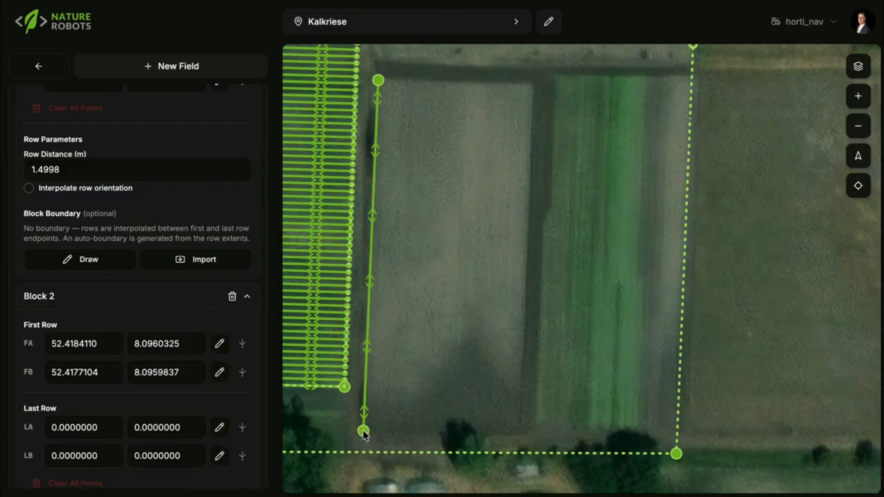
# Place Block 2's last row along the brown plot's east edge, from 52.4183998, 8.0965286 to 52.4177030, 8.0964879
pyautogui.click(219, 428)
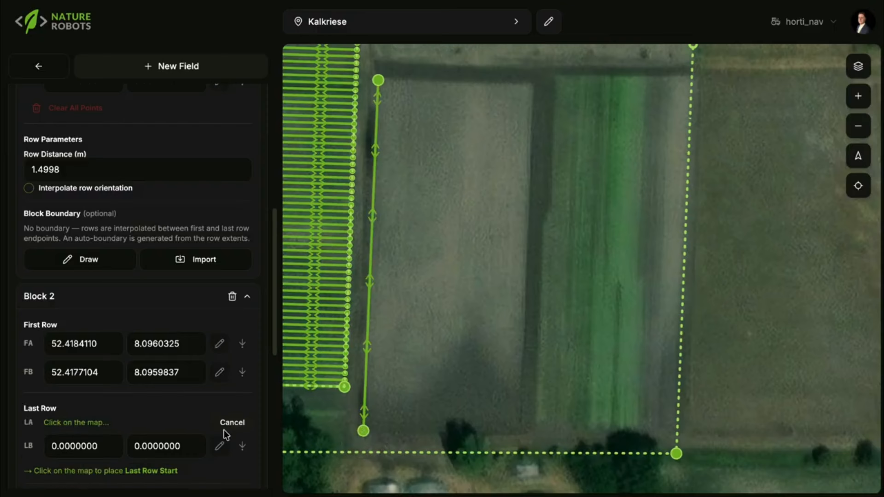
pyautogui.click(529, 85)
pyautogui.click(219, 455)
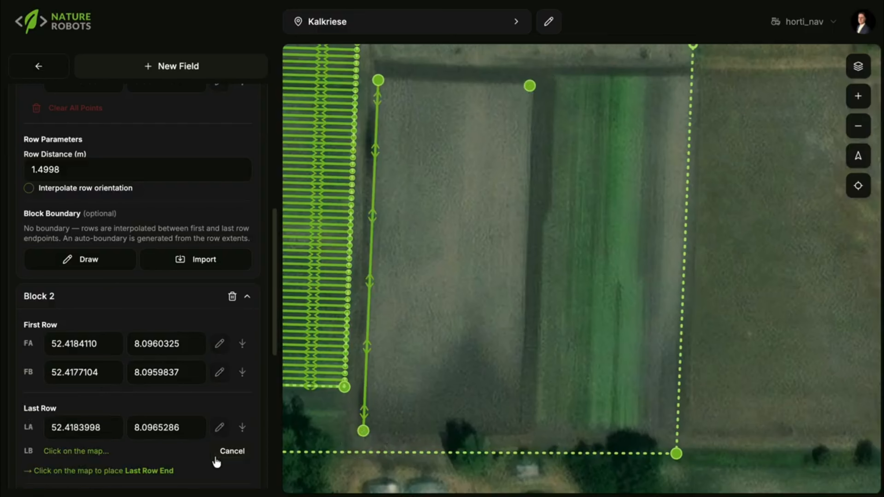
pyautogui.click(517, 434)
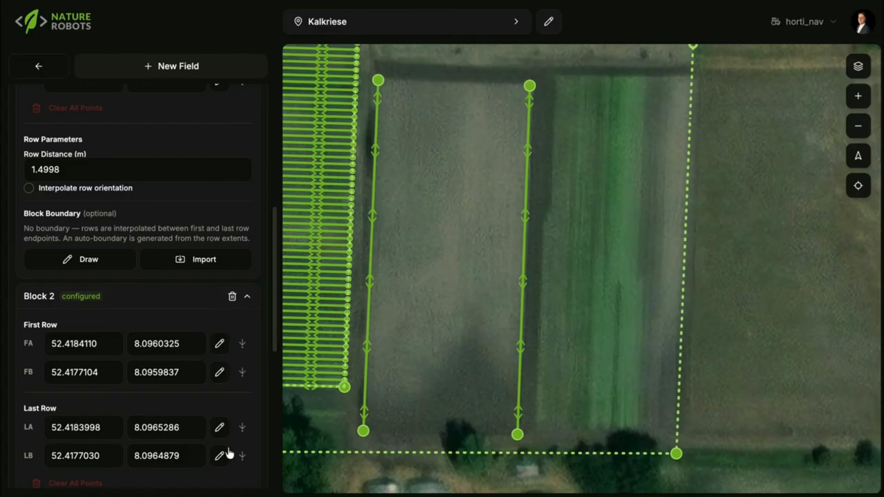
# Set Block 2's row distance to 1.5 m, generate the field and keep the current parameters
pyautogui.scroll(-5, 223, 449)
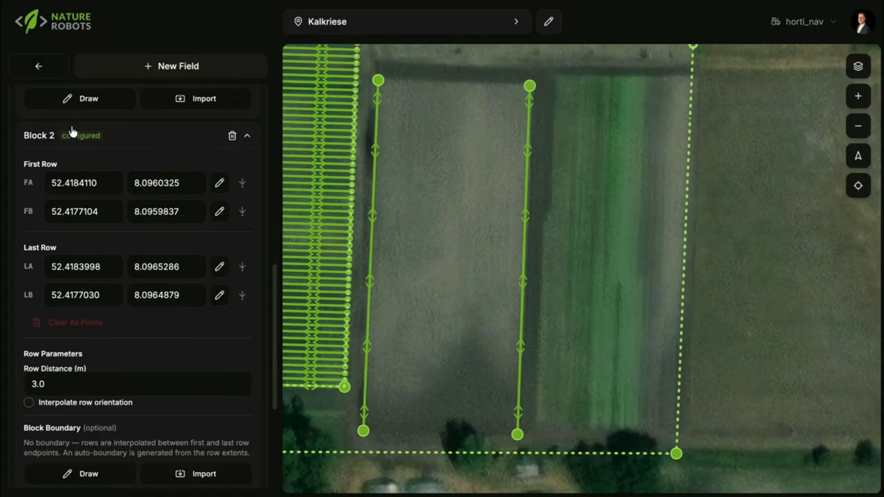
pyautogui.scroll(-3, 147, 389)
pyautogui.doubleClick(113, 295)
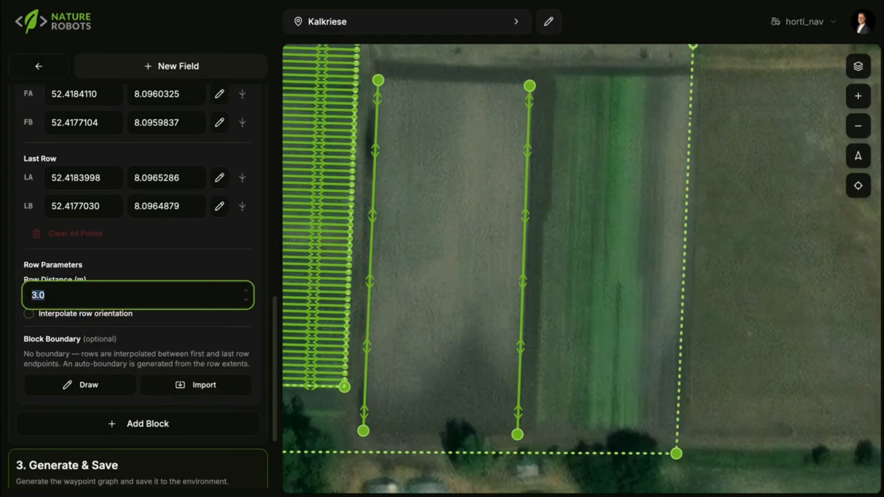
pyautogui.write('1.')
pyautogui.scroll(-4, 183, 377)
pyautogui.click(184, 378)
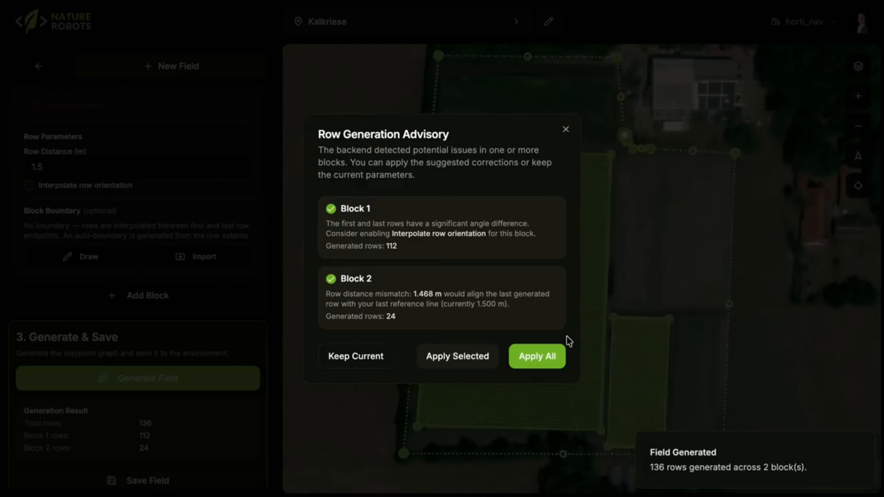
pyautogui.click(366, 363)
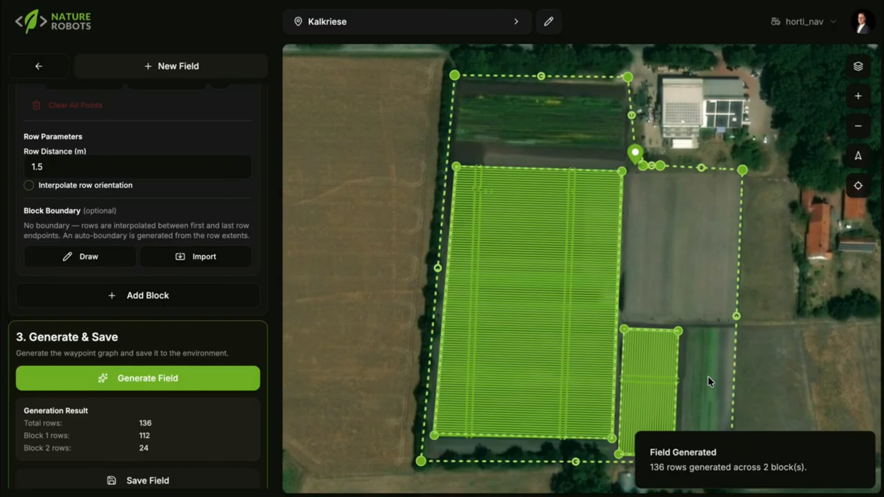
# Examine Block 2's generated rows from the north edge down the east side to the south end
pyautogui.scroll(10, 707, 377)
pyautogui.moveTo(593, 315); pyautogui.dragTo(790, 357)
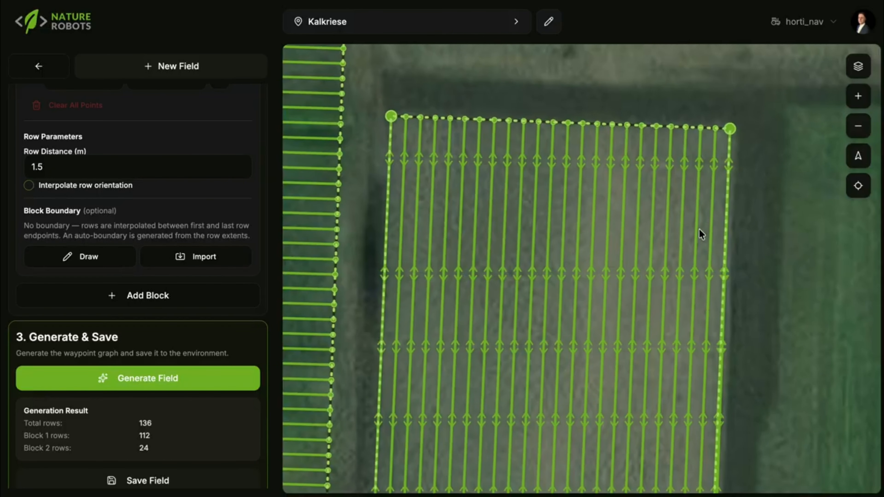
pyautogui.scroll(2, 699, 228)
pyautogui.moveTo(533, 235); pyautogui.dragTo(440, 107)
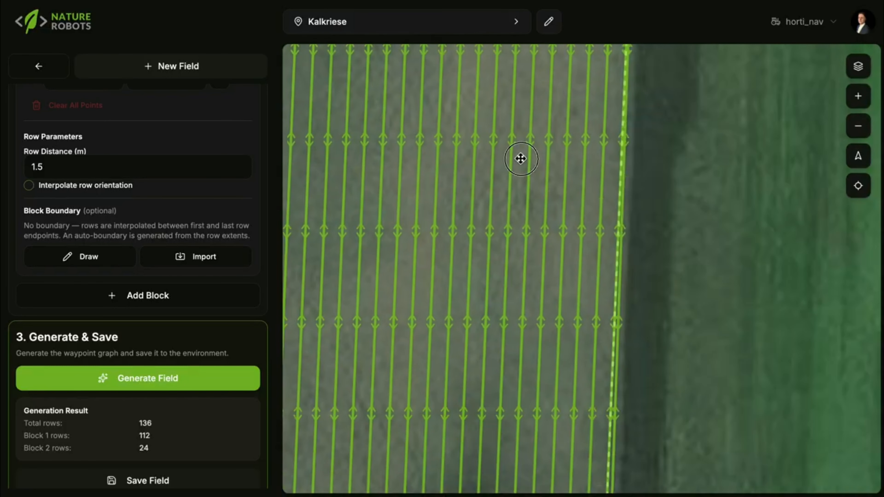
pyautogui.moveTo(520, 159); pyautogui.dragTo(520, 111)
pyautogui.moveTo(519, 334); pyautogui.dragTo(533, 212)
pyautogui.moveTo(529, 294); pyautogui.dragTo(535, 321)
pyautogui.scroll(-5, 535, 321)
# Re-place Block 2's last row along the field's eastern boundary, starting at 52.4184148, 8.0970456 and ending near the southeast corner
pyautogui.scroll(4, 167, 216)
pyautogui.click(219, 179)
pyautogui.click(693, 90)
pyautogui.moveTo(452, 365); pyautogui.dragTo(417, 174)
pyautogui.click(221, 209)
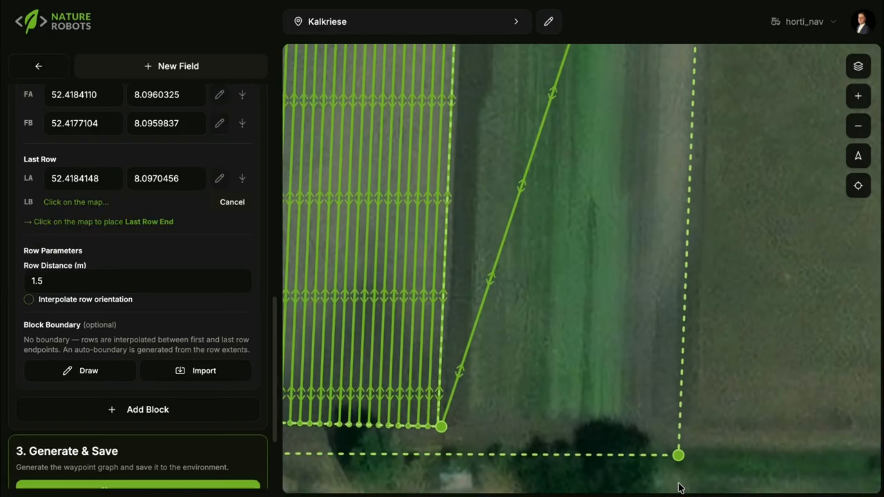
pyautogui.click(671, 424)
# Regenerate the field and apply the selected corrections: interpolated row orientation for Block 1 and a 1.497 m row distance for Block 2
pyautogui.scroll(-4, 159, 449)
pyautogui.click(153, 369)
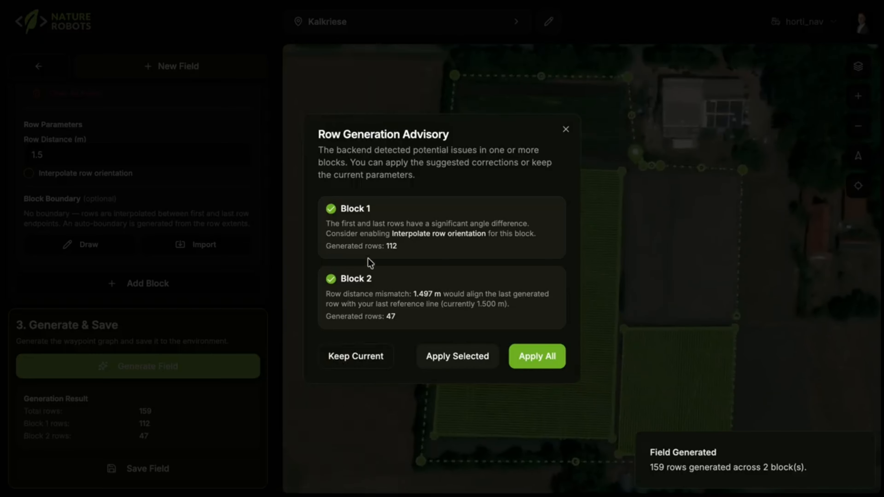
pyautogui.click(457, 356)
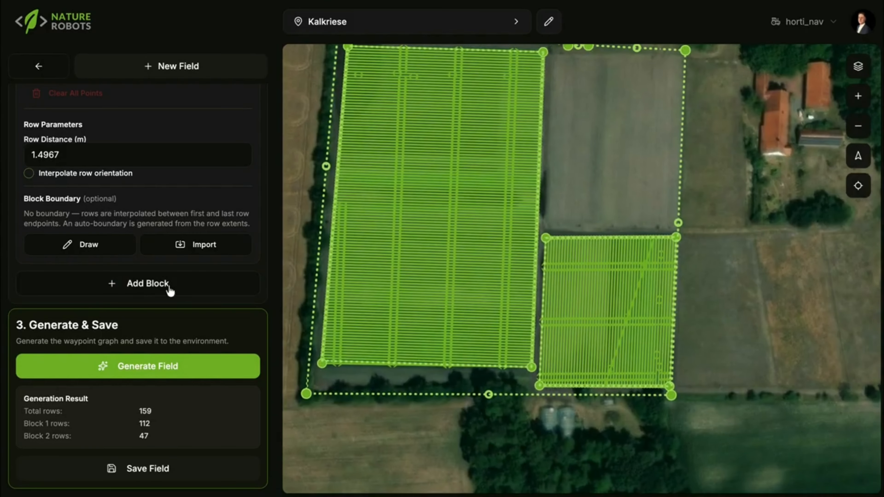
# Save the field and open the Kalkriese waypoint graph in the Manual Editing Tool
pyautogui.click(113, 468)
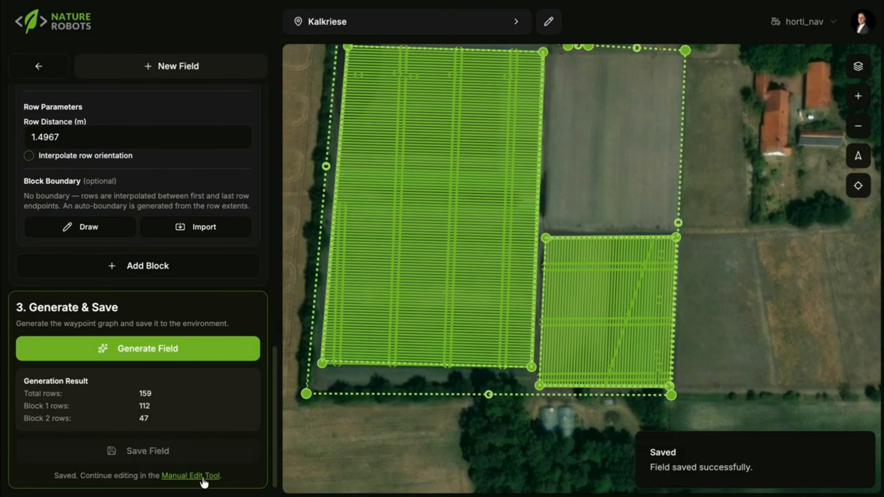
pyautogui.click(167, 482)
pyautogui.click(548, 21)
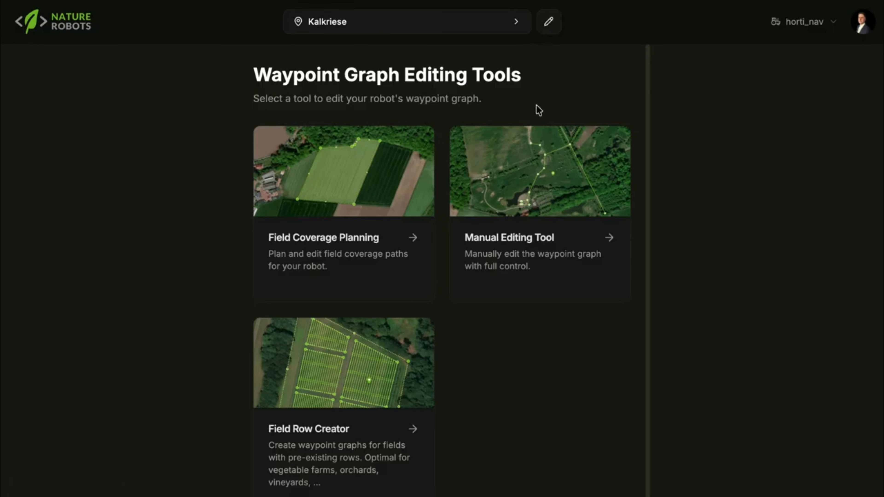
pyautogui.click(529, 238)
# Select the westernmost turn edge on Block 2's north side and switch its bidirectional setting off and back on
pyautogui.scroll(10, 605, 223)
pyautogui.click(643, 218)
pyautogui.scroll(-10, 132, 302)
pyautogui.click(54, 118)
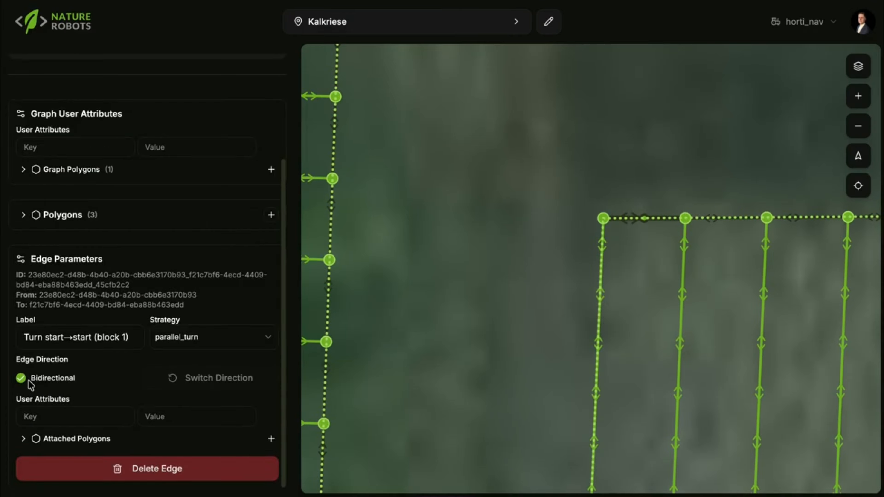
pyautogui.click(21, 378)
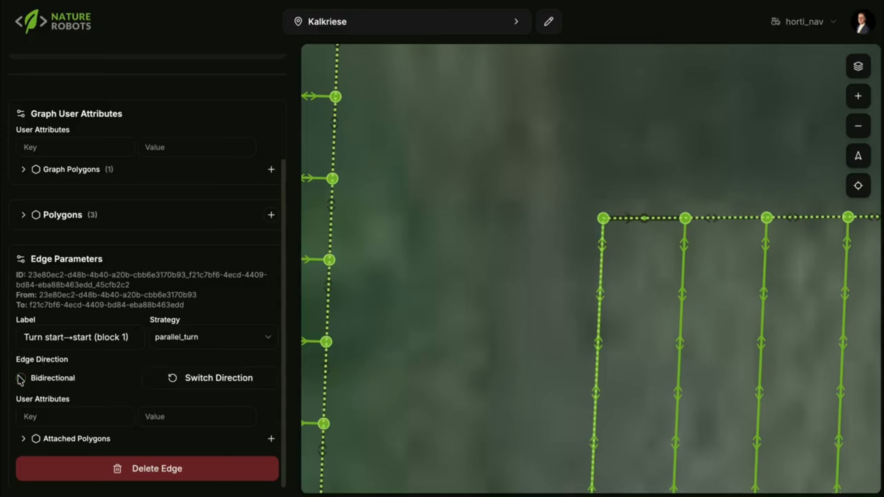
pyautogui.click(21, 379)
# Make Row 1_0 and Row 1_1 one-way, and switch Row 1_1's direction twice
pyautogui.click(596, 315)
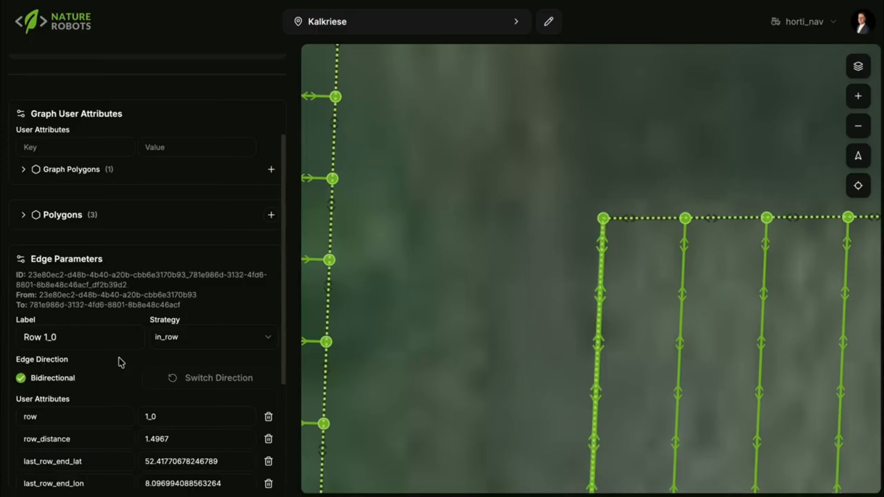
pyautogui.click(52, 379)
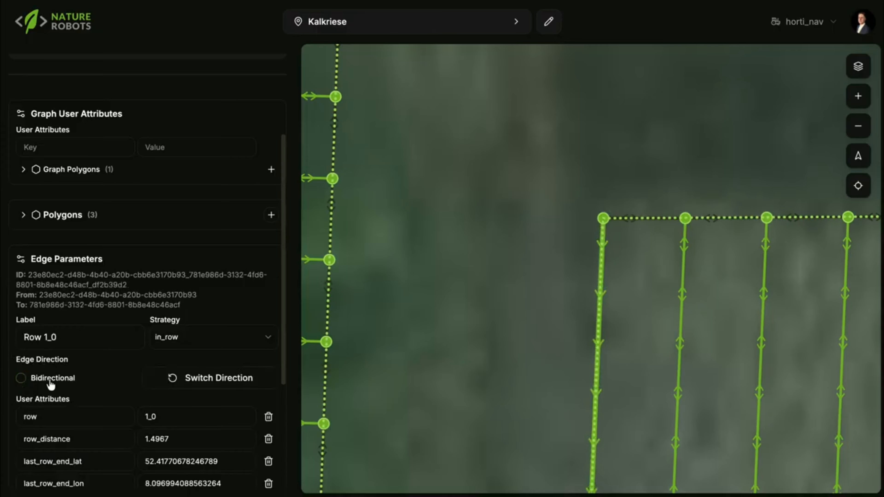
pyautogui.click(680, 303)
pyautogui.click(21, 378)
pyautogui.click(480, 343)
pyautogui.moveTo(480, 343); pyautogui.dragTo(410, 142)
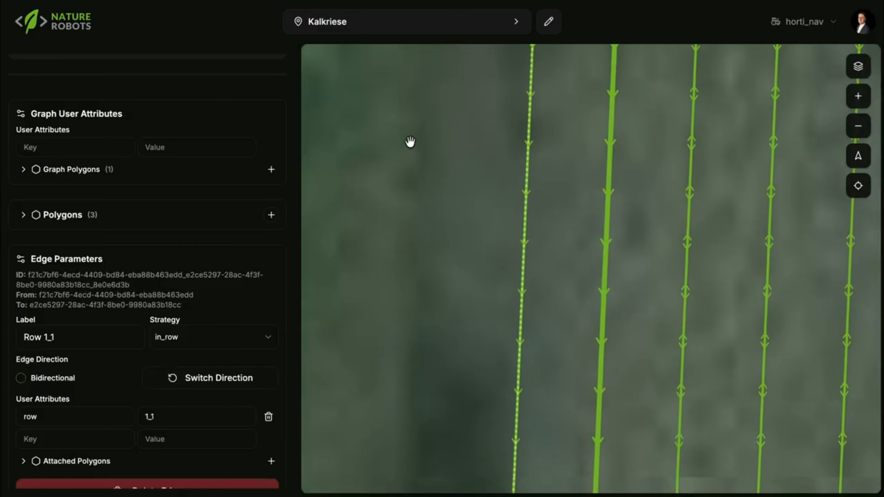
pyautogui.scroll(-1, 226, 361)
pyautogui.click(226, 359)
pyautogui.click(226, 360)
# Restore bidirectional travel on Row 1_1 and Row 1_0
pyautogui.click(32, 359)
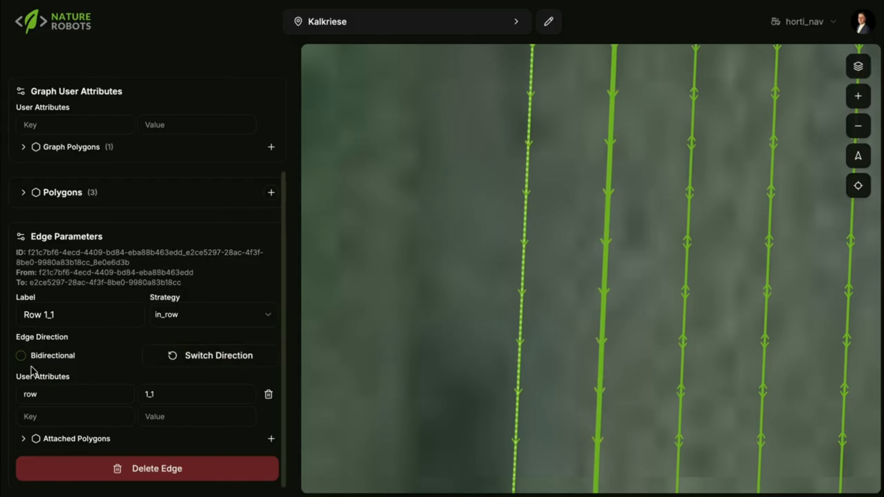
pyautogui.click(523, 307)
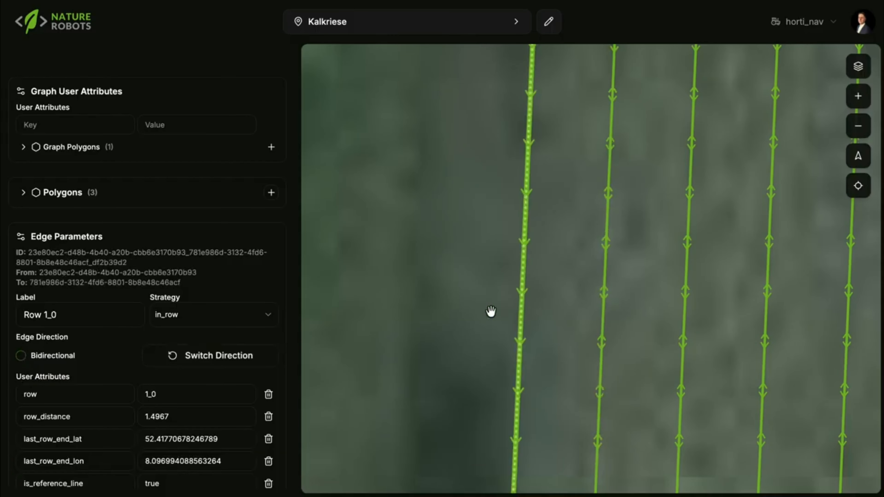
pyautogui.click(32, 358)
pyautogui.click(446, 349)
pyautogui.click(518, 350)
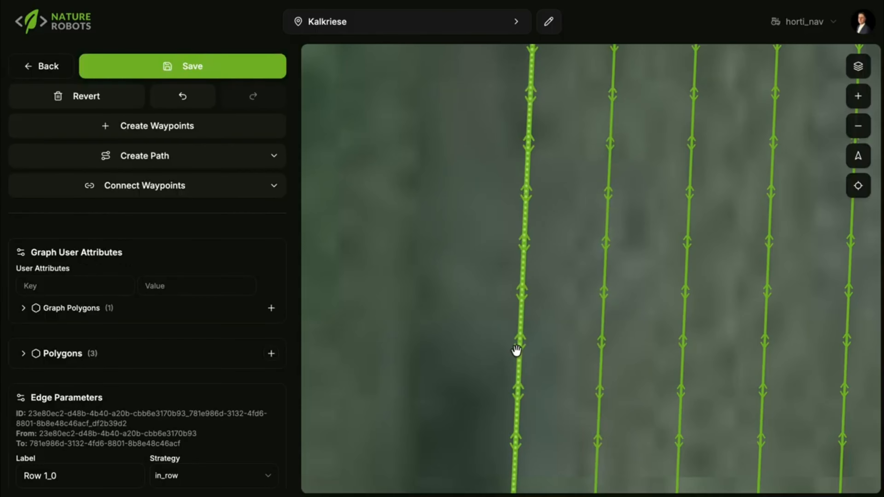
# Connect two eastern waypoints of Block 1 to Block 2's northwest corner and link the blocks' facing southern corners with inter_row edges
pyautogui.scroll(-5, 178, 432)
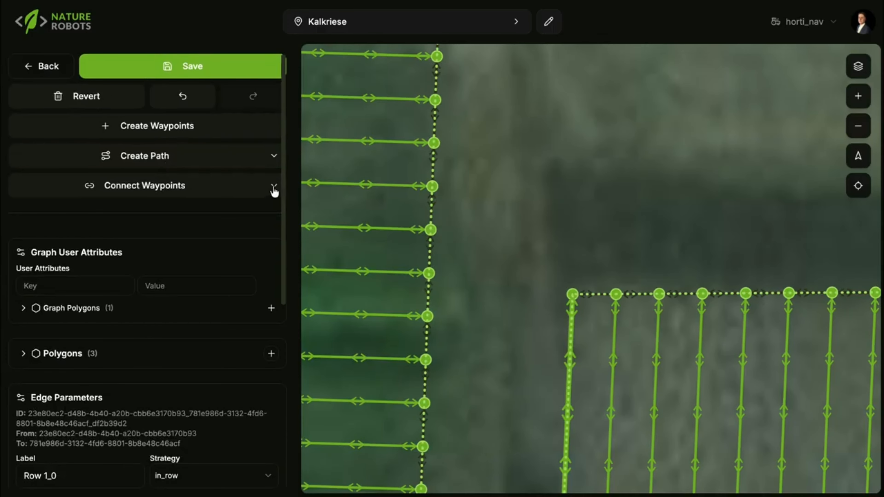
pyautogui.click(274, 188)
pyautogui.click(199, 230)
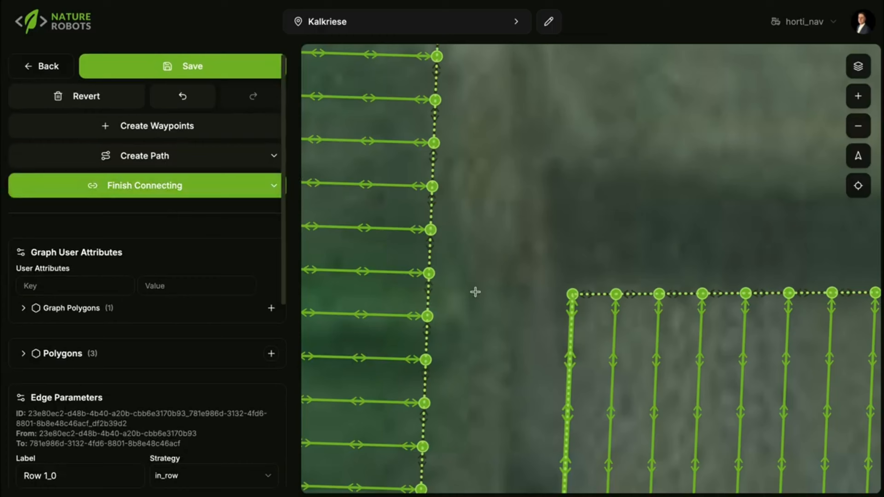
pyautogui.click(431, 273)
pyautogui.click(571, 292)
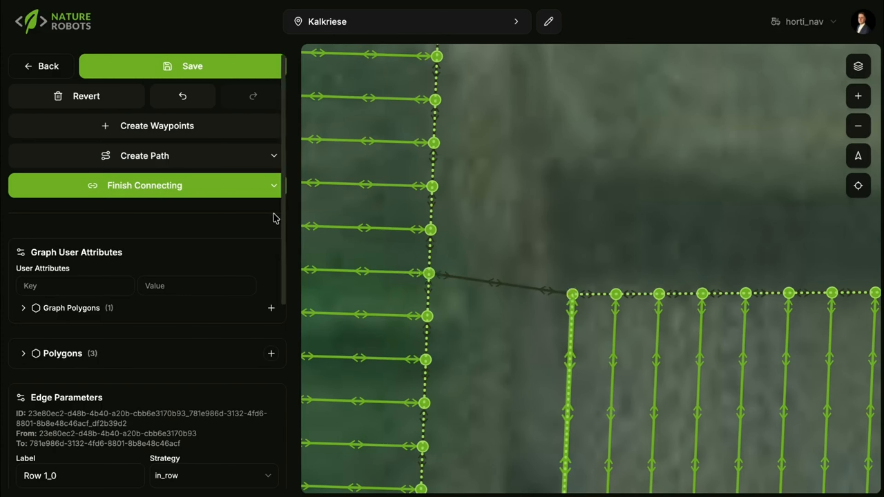
pyautogui.click(428, 316)
pyautogui.click(572, 294)
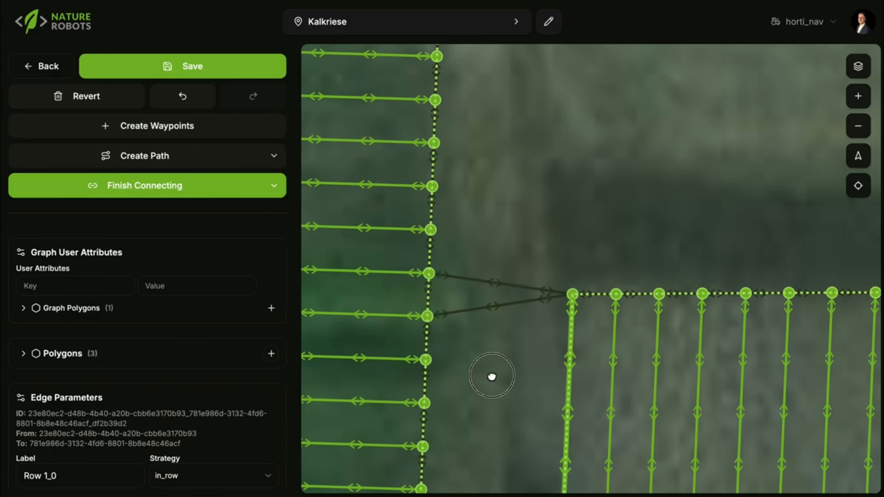
pyautogui.moveTo(492, 375); pyautogui.dragTo(519, 225)
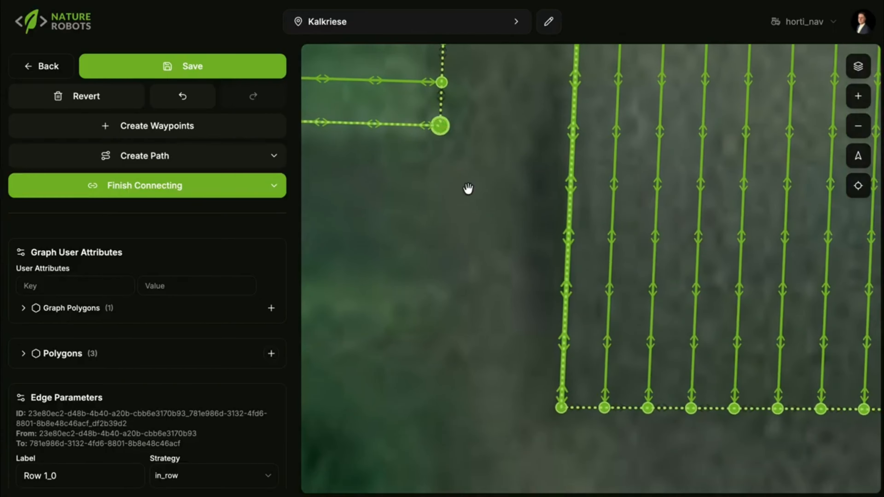
pyautogui.scroll(-10, 524, 416)
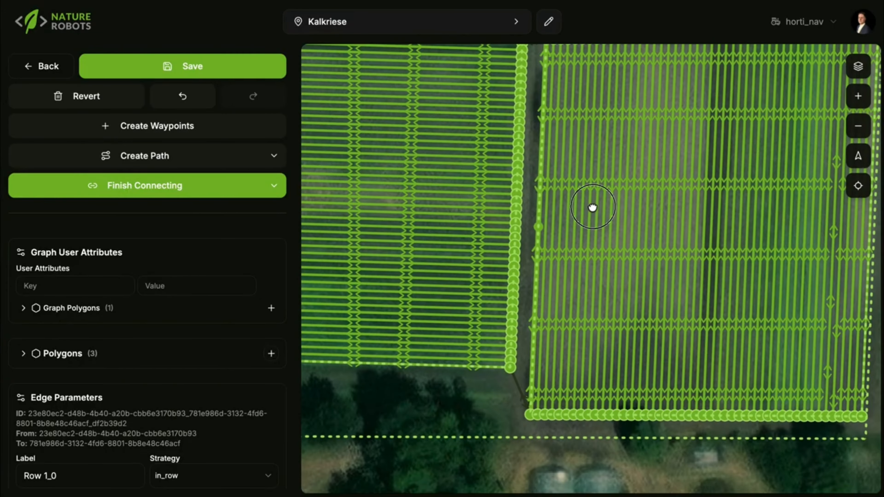
# Create a three-waypoint inter_row path from the field's northern boundary corner south to the area beside Block 1's northeast corner
pyautogui.moveTo(592, 208); pyautogui.dragTo(478, 393)
pyautogui.moveTo(538, 159); pyautogui.dragTo(537, 437)
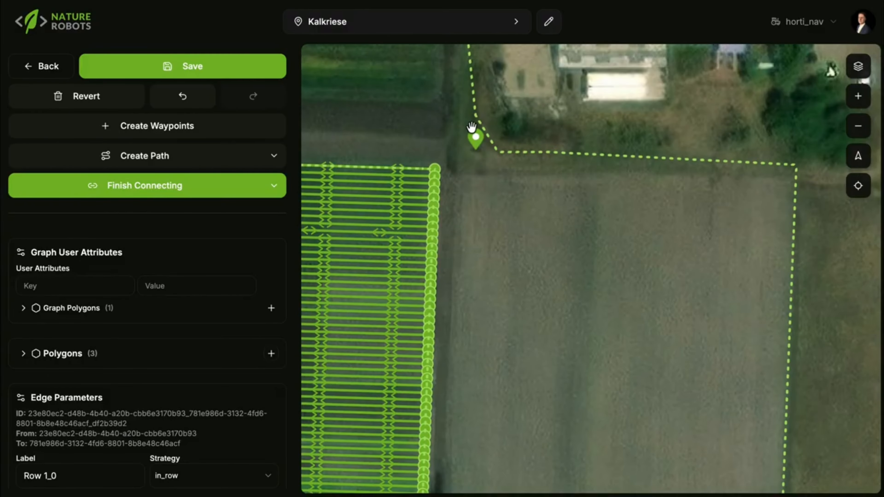
pyautogui.scroll(5, 471, 127)
pyautogui.scroll(-1, 413, 224)
pyautogui.click(271, 155)
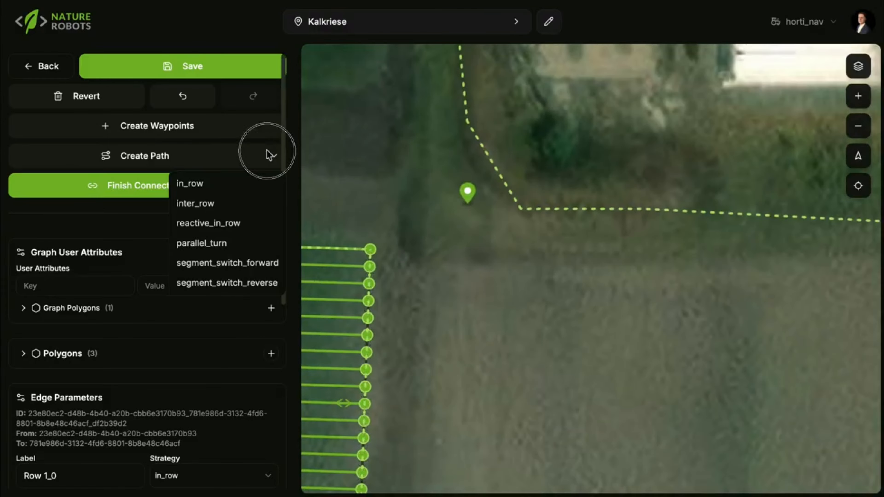
pyautogui.click(229, 205)
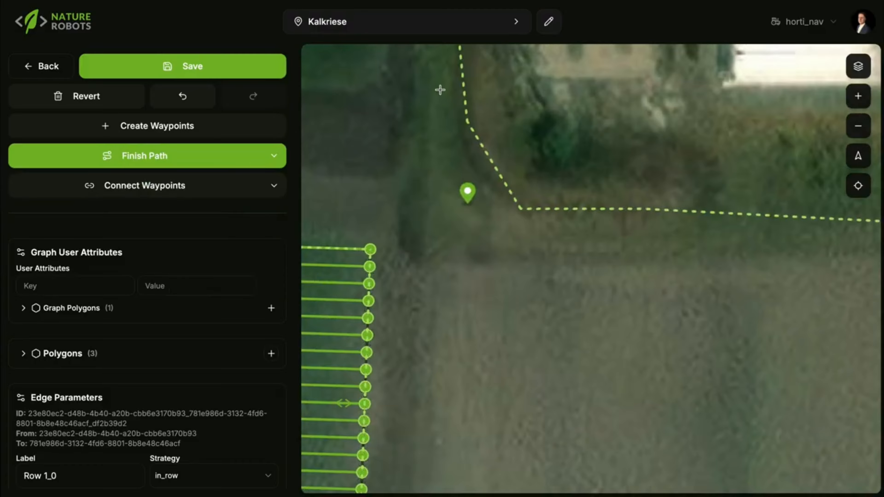
pyautogui.scroll(-5, 465, 160)
pyautogui.moveTo(465, 161); pyautogui.dragTo(466, 249)
pyautogui.moveTo(452, 125); pyautogui.dragTo(466, 179)
pyautogui.click(456, 100)
pyautogui.click(488, 341)
pyautogui.scroll(-5, 453, 342)
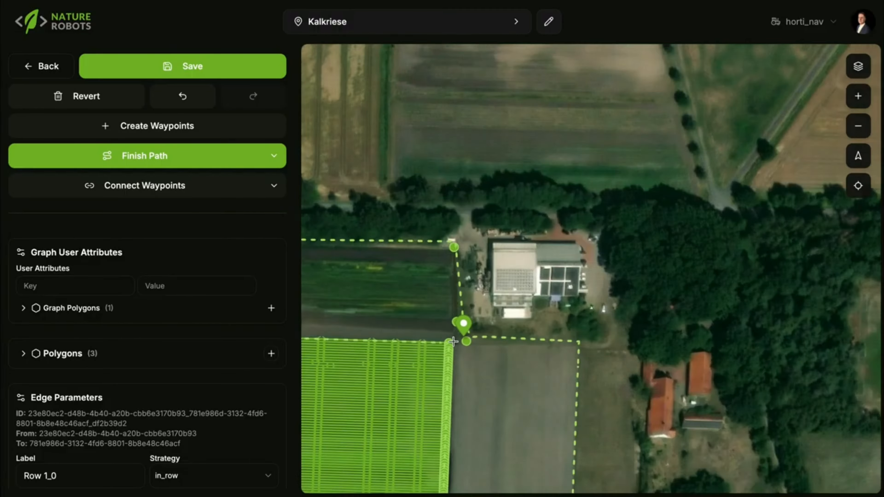
pyautogui.scroll(8, 452, 341)
pyautogui.click(189, 161)
# Connect the new path's southern waypoint to Block 1's northeast corner waypoint with an inter_row edge
pyautogui.click(269, 188)
pyautogui.click(236, 233)
pyautogui.scroll(4, 494, 419)
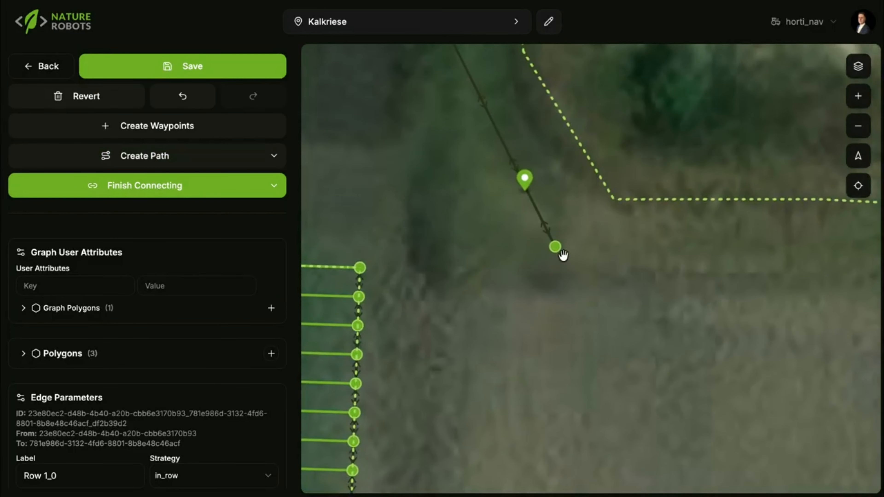
pyautogui.click(358, 269)
pyautogui.moveTo(383, 229); pyautogui.dragTo(463, 255)
# Create a second inter_row path parallel to the first on its western side, running north to the field boundary
pyautogui.click(275, 155)
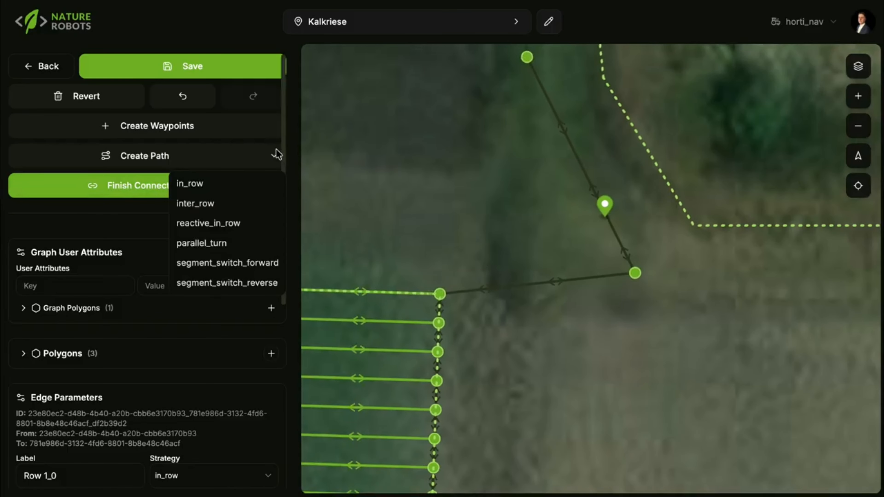
pyautogui.click(244, 206)
pyautogui.moveTo(492, 121); pyautogui.dragTo(491, 362)
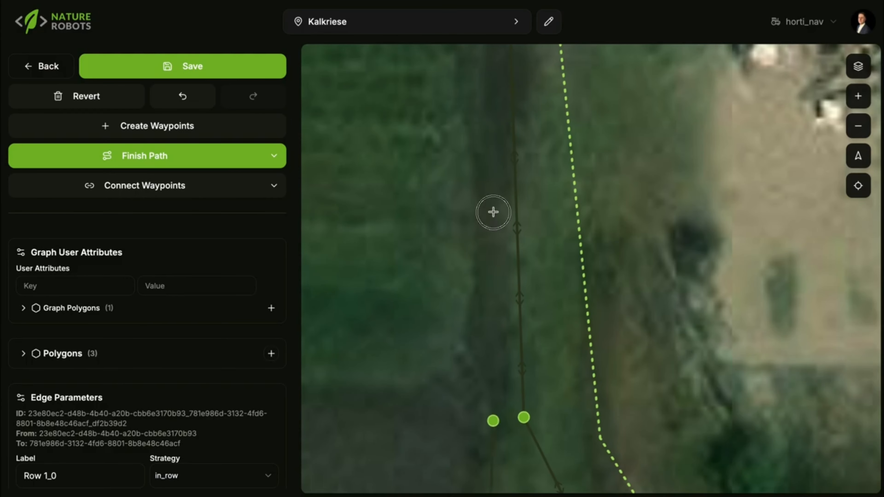
pyautogui.moveTo(493, 212); pyautogui.dragTo(472, 416)
pyautogui.click(462, 149)
pyautogui.click(187, 158)
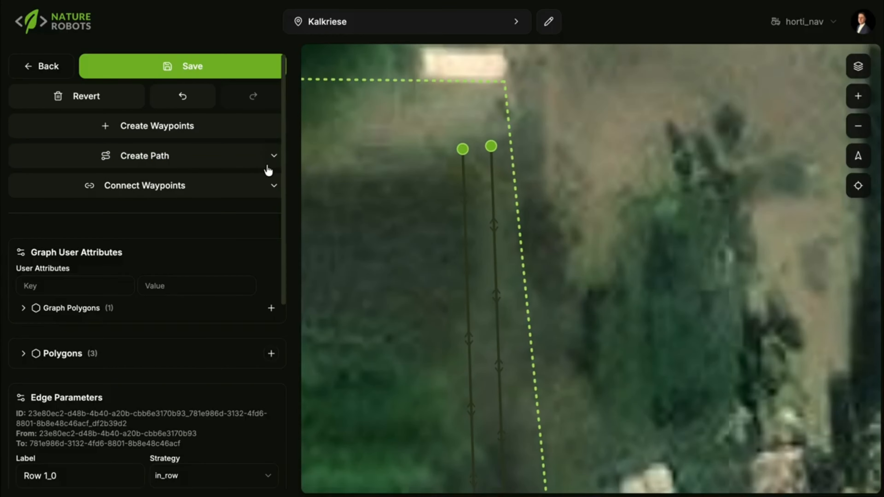
# Connect the northern end waypoints of the two parallel paths with an inter_row edge
pyautogui.click(273, 185)
pyautogui.click(227, 237)
pyautogui.click(463, 149)
pyautogui.click(491, 146)
# Connect Block 1's northeast corner waypoint to the western path's southern waypoint and finish connecting
pyautogui.scroll(-5, 504, 251)
pyautogui.scroll(5, 507, 369)
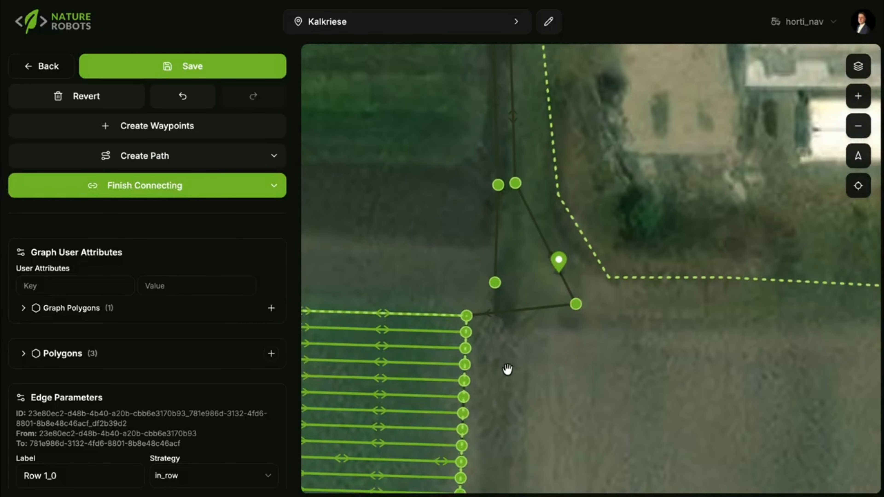
pyautogui.scroll(3, 508, 369)
pyautogui.click(431, 269)
pyautogui.click(484, 207)
pyautogui.scroll(5, 474, 250)
pyautogui.click(215, 188)
# Make the western path's connecting edge one-way into Block 1's corner and the eastern path's connecting edge one-way out of it
pyautogui.click(430, 215)
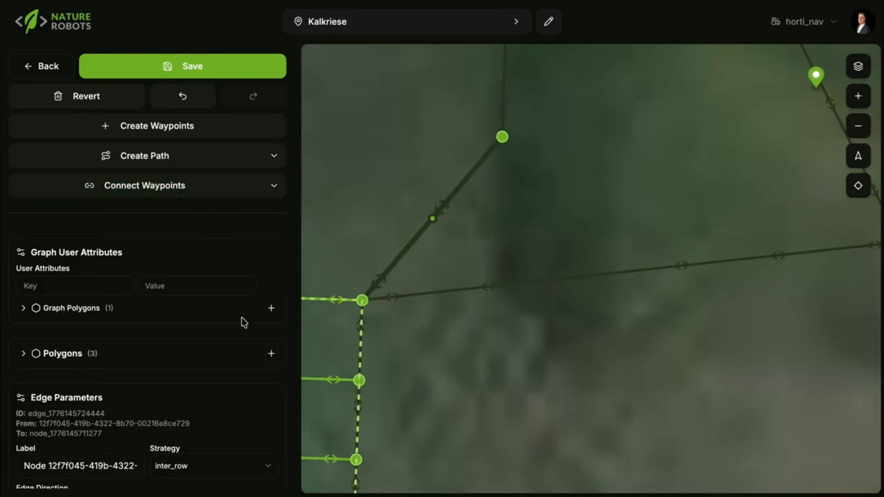
pyautogui.scroll(-4, 244, 322)
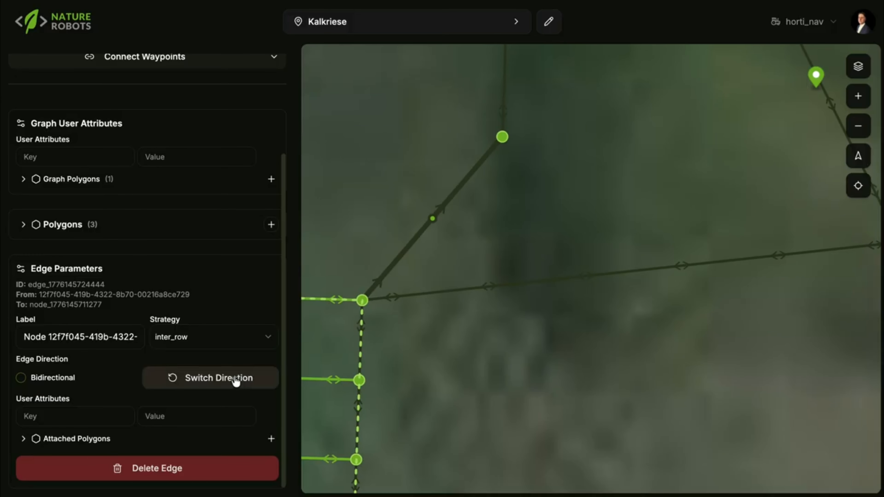
pyautogui.click(597, 275)
pyautogui.scroll(-2, 247, 431)
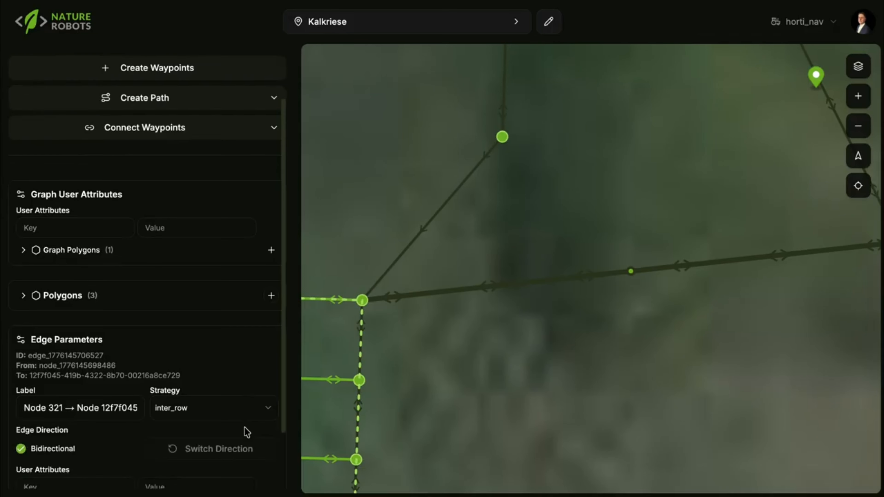
pyautogui.click(203, 450)
# Make both segments of the eastern path one-way northward
pyautogui.moveTo(734, 223); pyautogui.dragTo(588, 316)
pyautogui.click(539, 343)
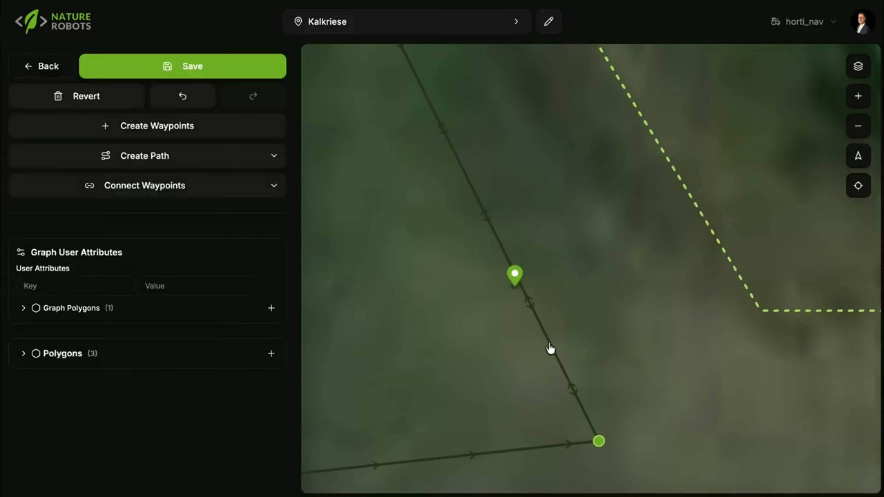
pyautogui.click(551, 350)
pyautogui.scroll(-3, 130, 407)
pyautogui.click(52, 388)
pyautogui.click(206, 388)
pyautogui.moveTo(554, 220); pyautogui.dragTo(658, 341)
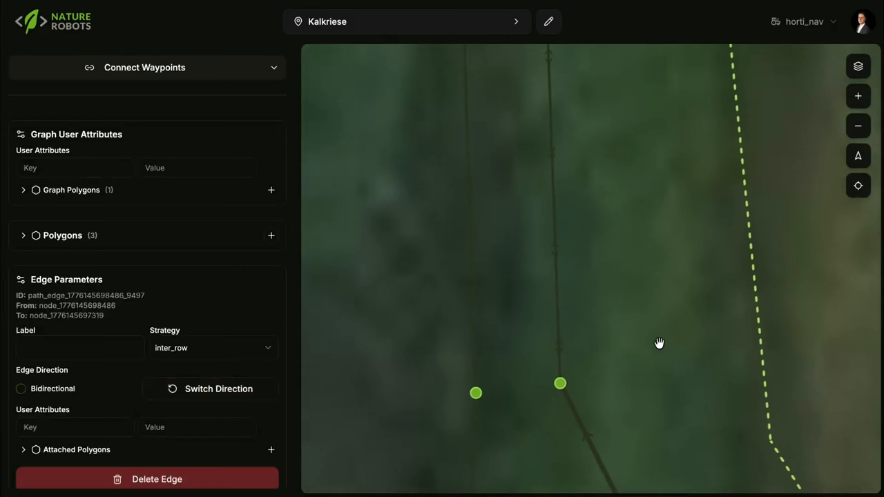
pyautogui.click(52, 389)
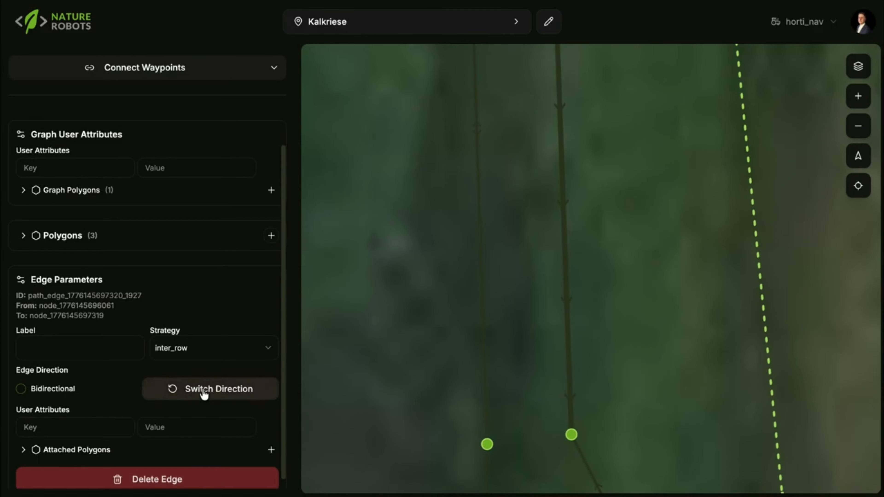
pyautogui.click(203, 393)
# Switch the base map from satellite imagery to the plain street map
pyautogui.moveTo(600, 273); pyautogui.dragTo(639, 427)
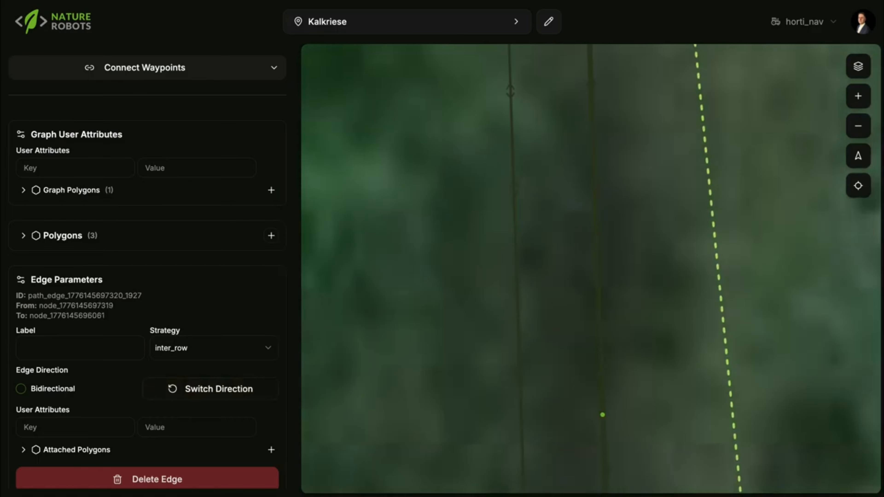
pyautogui.moveTo(603, 200); pyautogui.dragTo(601, 408)
pyautogui.moveTo(614, 223); pyautogui.dragTo(641, 333)
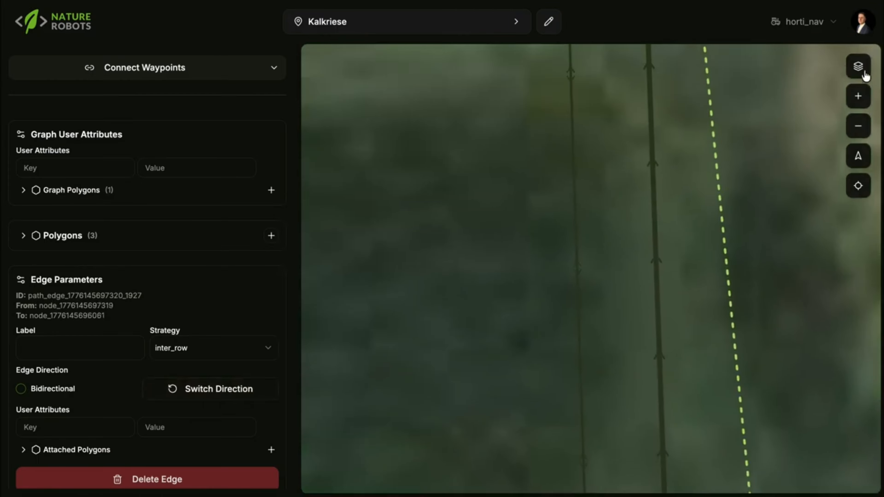
pyautogui.click(858, 66)
pyautogui.click(738, 108)
pyautogui.click(676, 107)
pyautogui.click(606, 109)
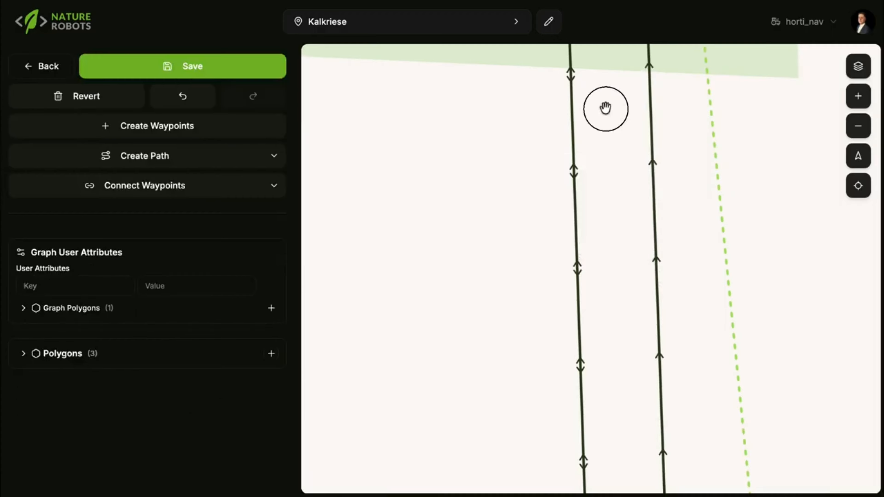
# Make the edge between the paths' northern ends one-way westward and the western path's long edge one-way southward
pyautogui.moveTo(606, 108); pyautogui.dragTo(601, 293)
pyautogui.click(601, 292)
pyautogui.click(53, 379)
pyautogui.click(211, 379)
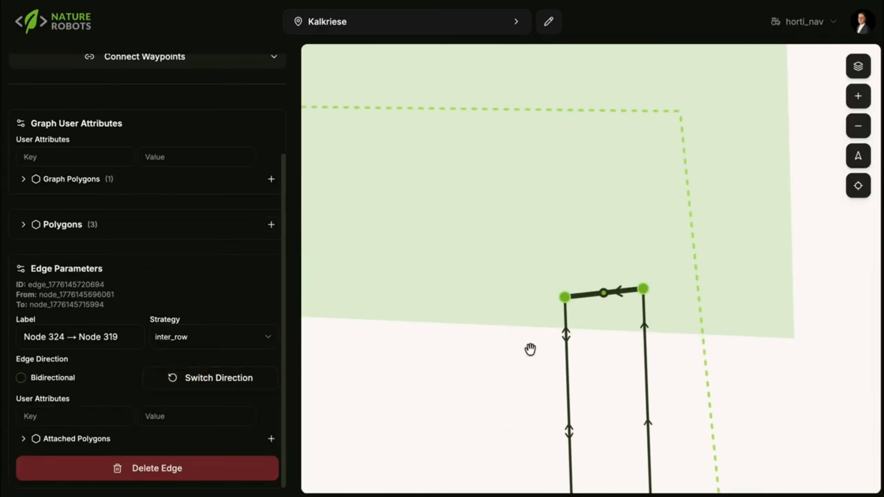
pyautogui.click(565, 363)
pyautogui.click(53, 377)
pyautogui.click(231, 380)
pyautogui.click(473, 353)
# Add the user attribute ressource with the value truck to the eastern path's northernmost waypoint and save the graph
pyautogui.moveTo(469, 369); pyautogui.dragTo(466, 129)
pyautogui.scroll(-5, 493, 349)
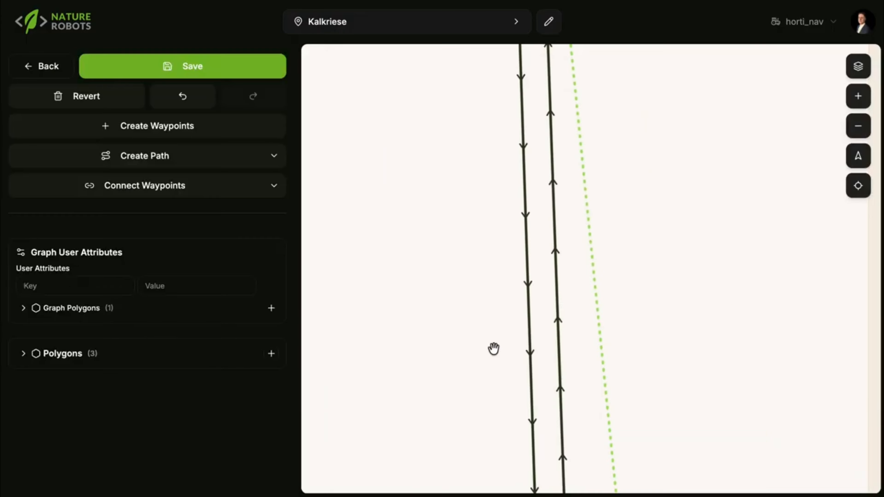
pyautogui.moveTo(493, 349); pyautogui.dragTo(487, 174)
pyautogui.scroll(-5, 484, 312)
pyautogui.moveTo(483, 312); pyautogui.dragTo(485, 277)
pyautogui.moveTo(534, 174); pyautogui.dragTo(562, 393)
pyautogui.click(527, 337)
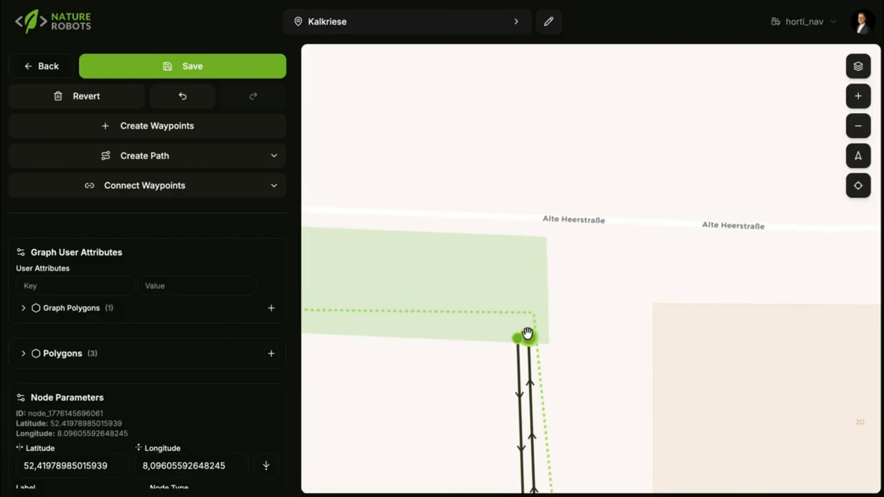
pyautogui.scroll(-4, 65, 408)
pyautogui.click(53, 417)
pyautogui.write('ressource')
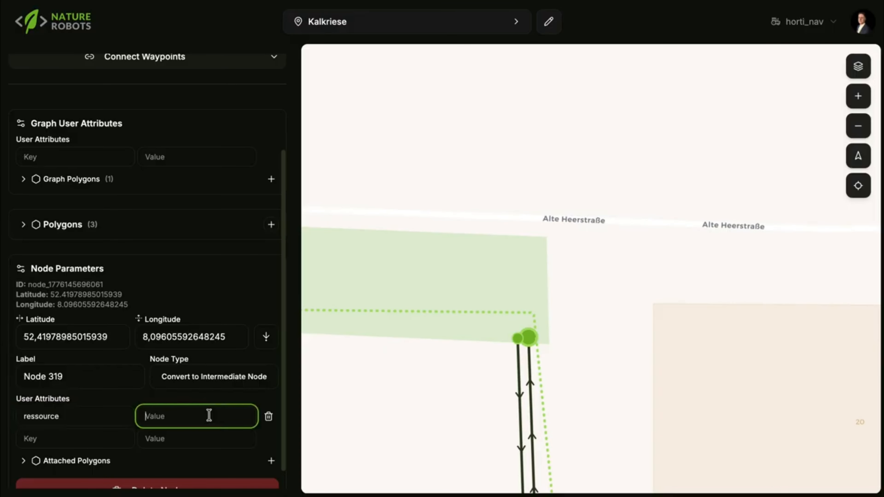
pyautogui.click(254, 299)
pyautogui.scroll(-1, 228, 319)
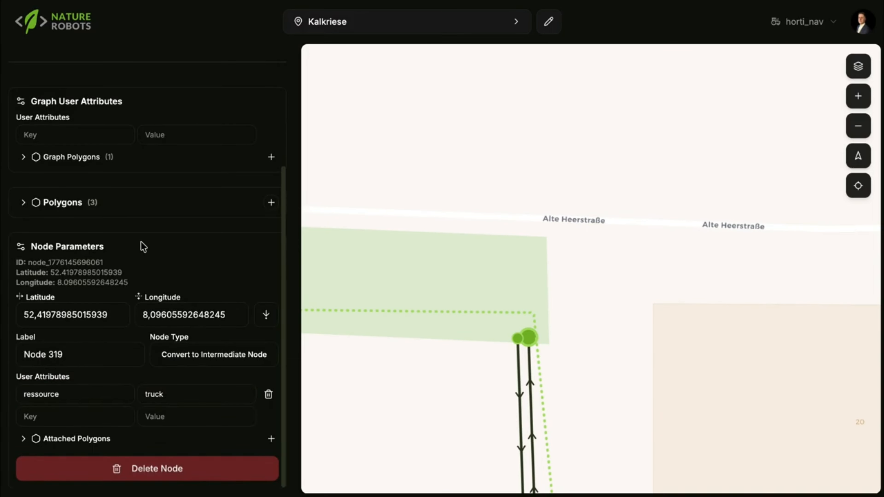
pyautogui.scroll(5, 143, 247)
pyautogui.click(188, 71)
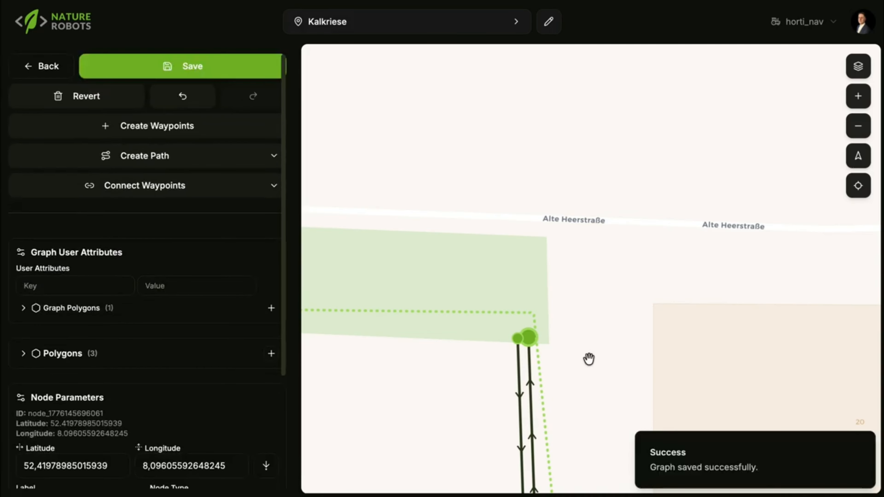
# Examine the edge parameters and user attributes of Block 1's northernmost rows, Row 0_0 and Row 0_2
pyautogui.moveTo(582, 362); pyautogui.dragTo(582, 235)
pyautogui.scroll(-3, 543, 393)
pyautogui.moveTo(538, 410); pyautogui.dragTo(550, 279)
pyautogui.scroll(3, 480, 204)
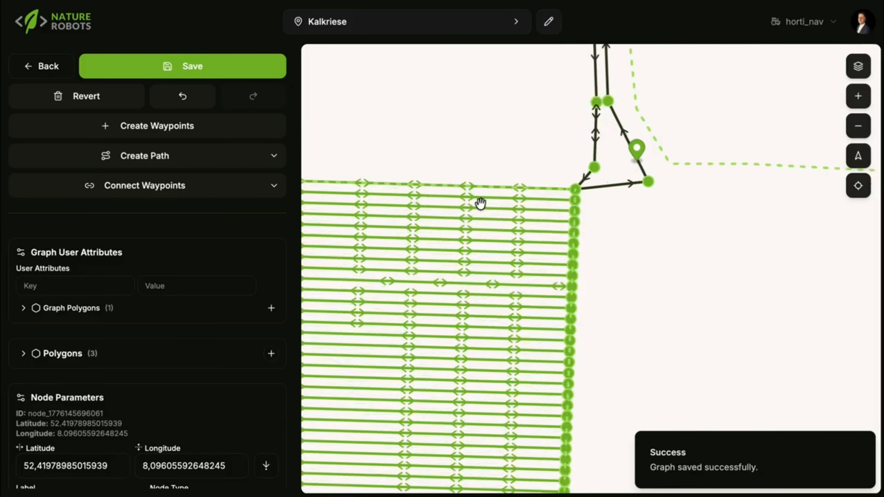
pyautogui.scroll(3, 481, 204)
pyautogui.click(484, 161)
pyautogui.scroll(-5, 229, 367)
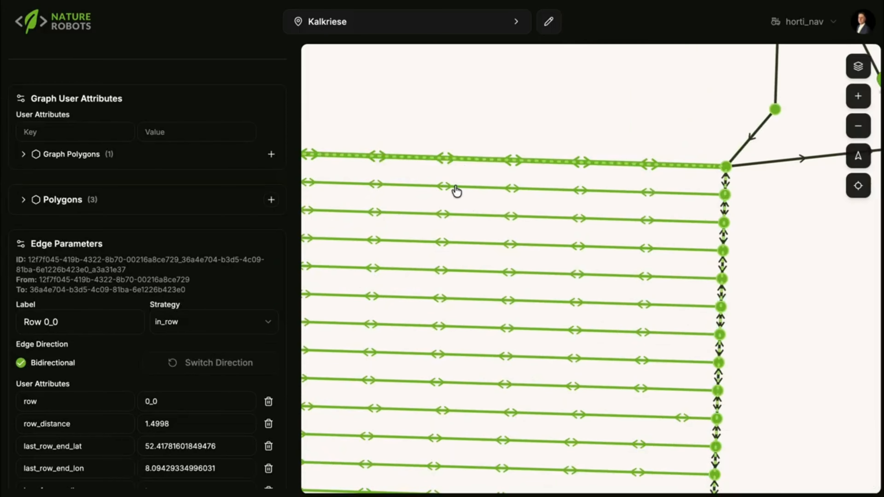
pyautogui.click(455, 219)
pyautogui.click(460, 213)
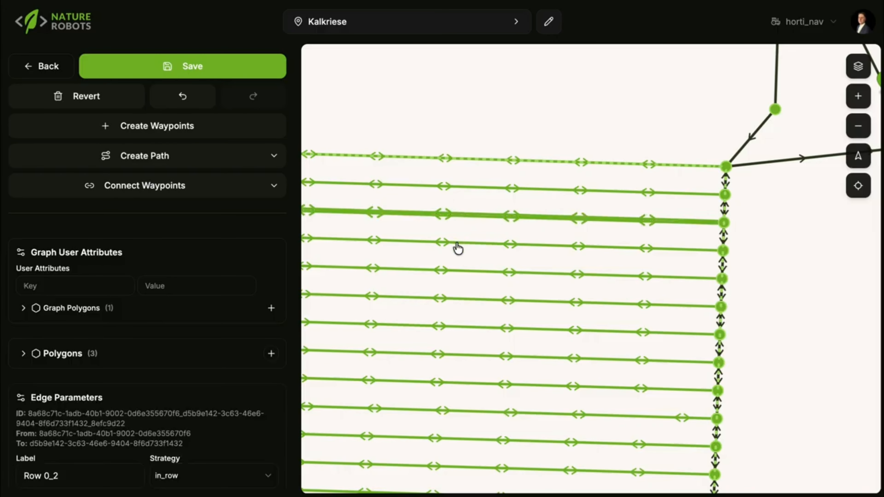
pyautogui.scroll(-4, 160, 435)
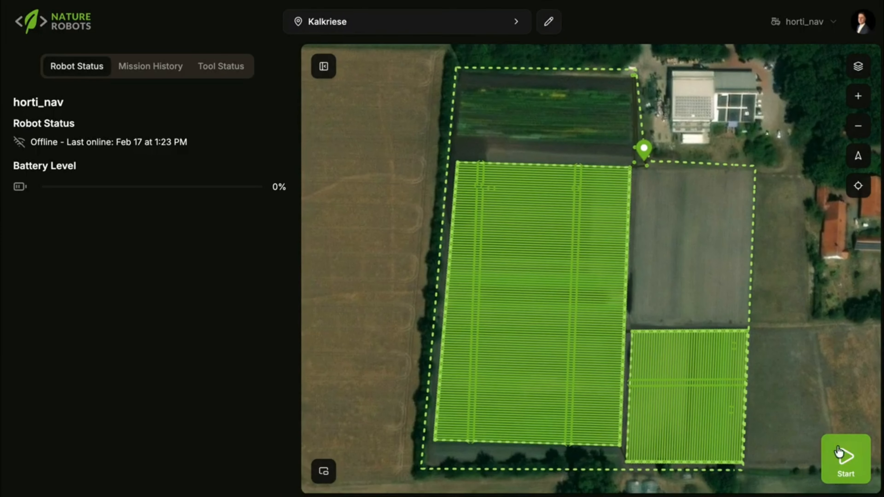
# Open the mission configuration for the robot on Kalkriese
pyautogui.click(848, 464)
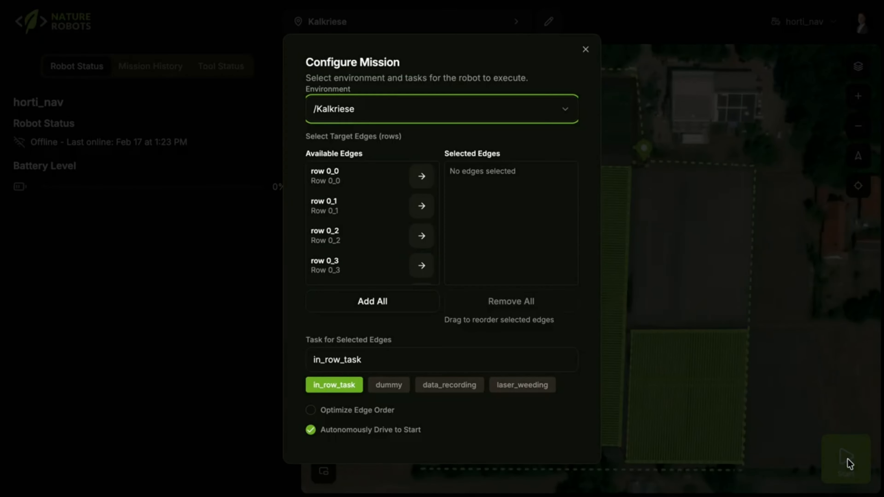
# Add rows 0_0, 0_2, 0_13 and 0_12 to the mission's selected edges
pyautogui.click(425, 176)
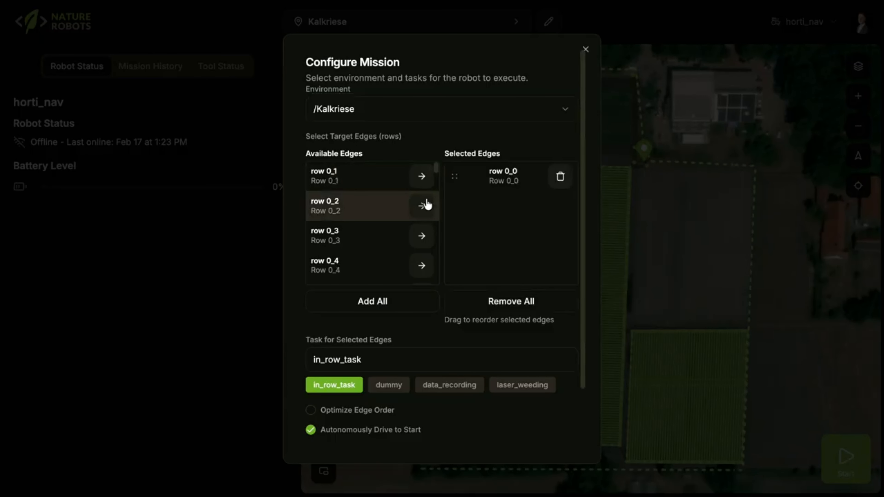
pyautogui.scroll(-5, 421, 268)
pyautogui.click(422, 266)
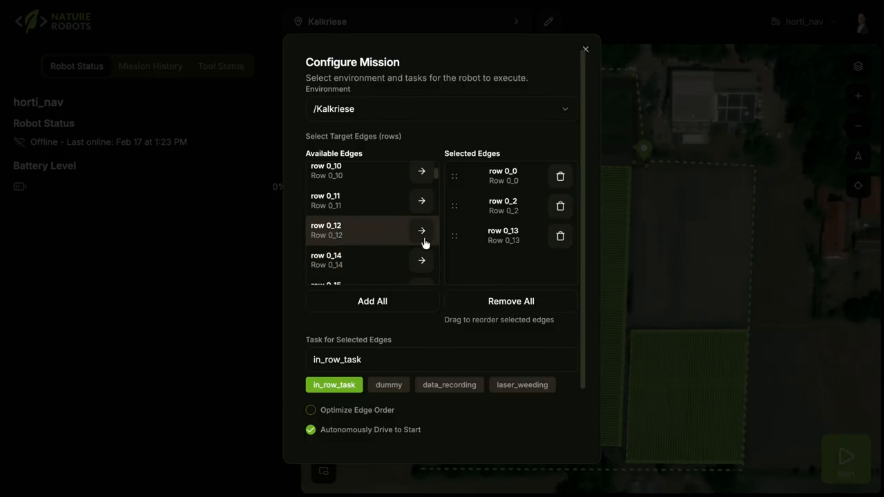
pyautogui.click(422, 230)
pyautogui.scroll(-10, 423, 258)
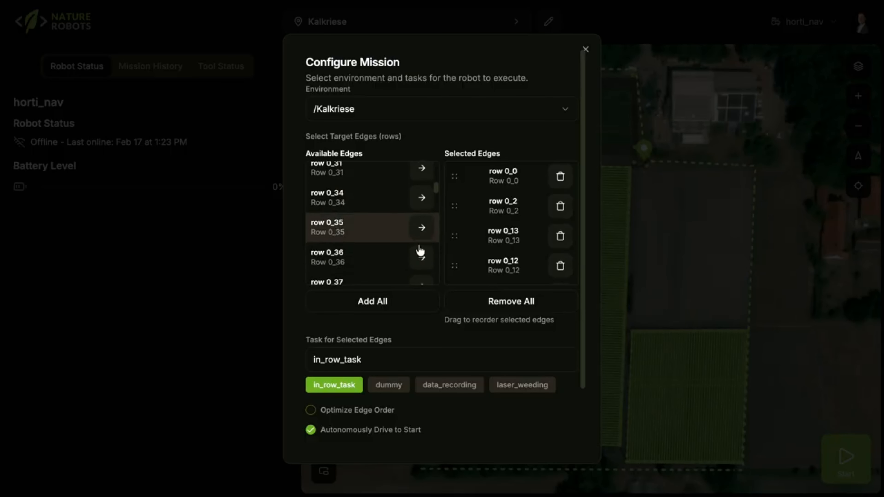
# Add all remaining available rows to the mission's selected edges and clear the entire selection
pyautogui.click(390, 305)
pyautogui.scroll(-10, 518, 242)
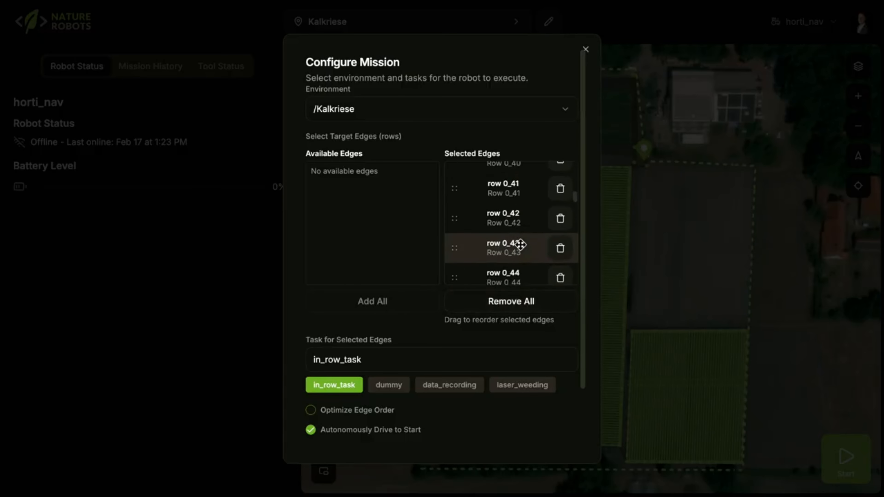
pyautogui.click(510, 303)
# Add rows 1_46, 1_44, 1_2 and 0_65 to the mission's selected edges
pyautogui.scroll(-20, 372, 226)
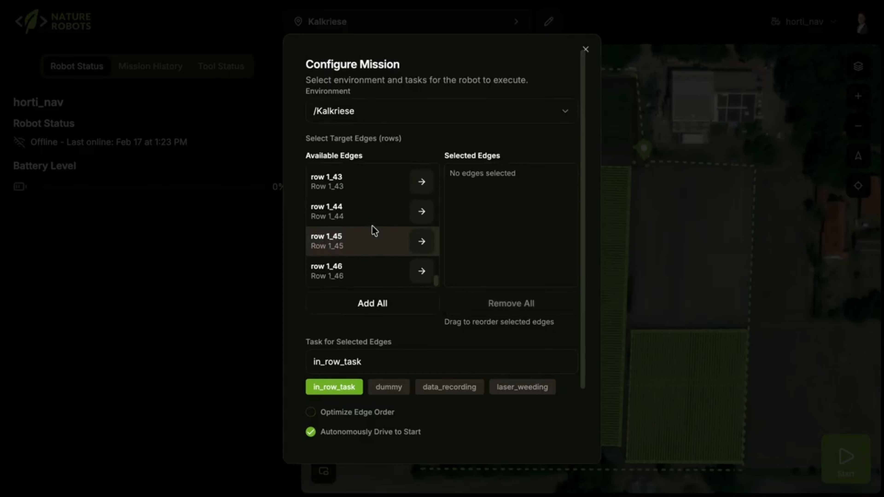
pyautogui.click(416, 275)
pyautogui.click(419, 247)
pyautogui.scroll(15, 361, 182)
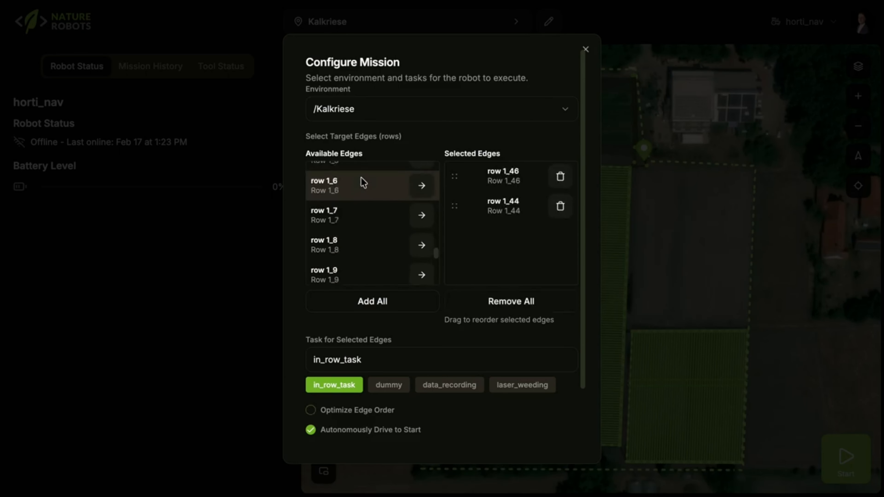
pyautogui.scroll(3, 363, 182)
pyautogui.scroll(-15, 379, 244)
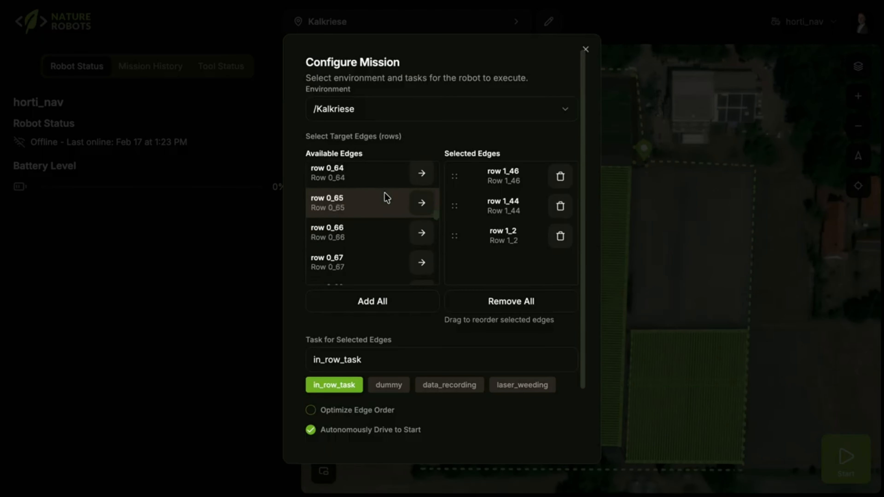
pyautogui.click(428, 207)
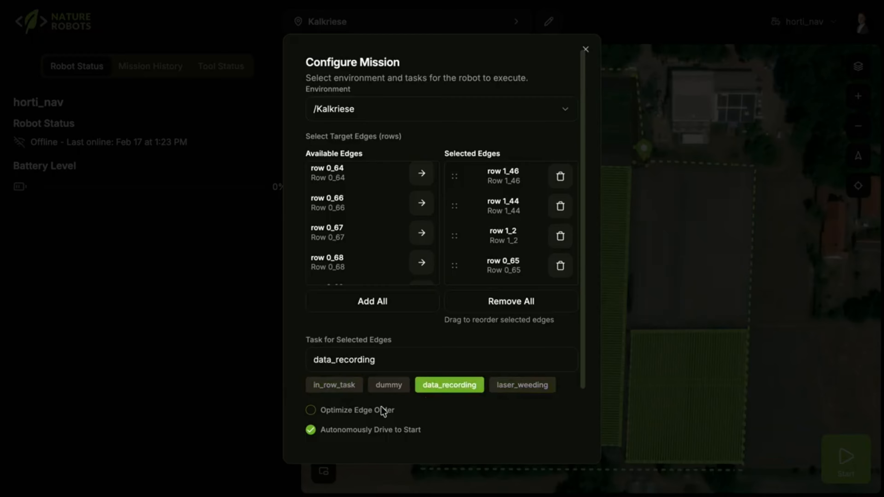
# Set the task for the selected edges to data_recording and enable edge order optimization
pyautogui.click(311, 411)
pyautogui.scroll(-3, 433, 428)
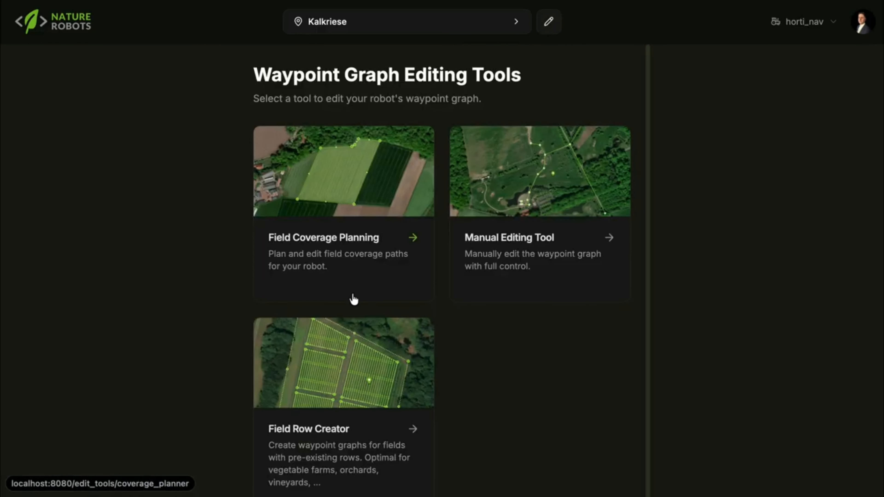
# In Field Coverage Planning, start a new field in an environment named Kalkriese 2, with its reference location picked inside the large brown field
pyautogui.click(425, 250)
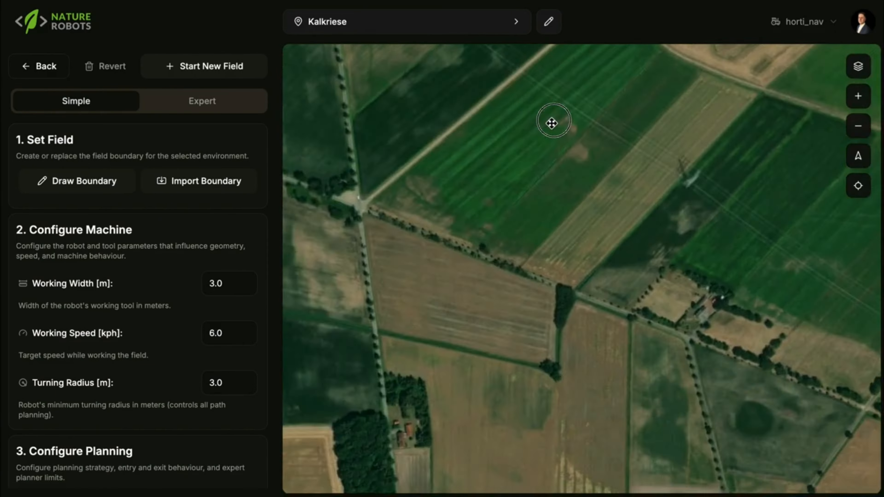
pyautogui.click(259, 73)
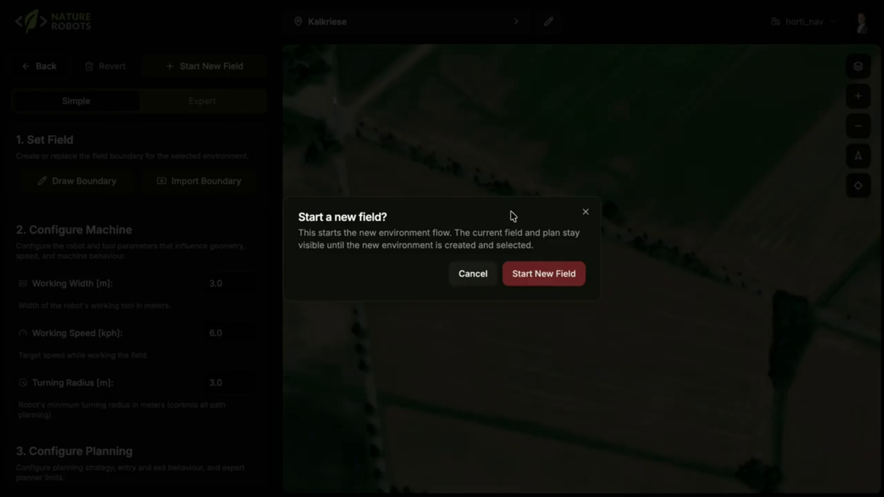
pyautogui.click(544, 274)
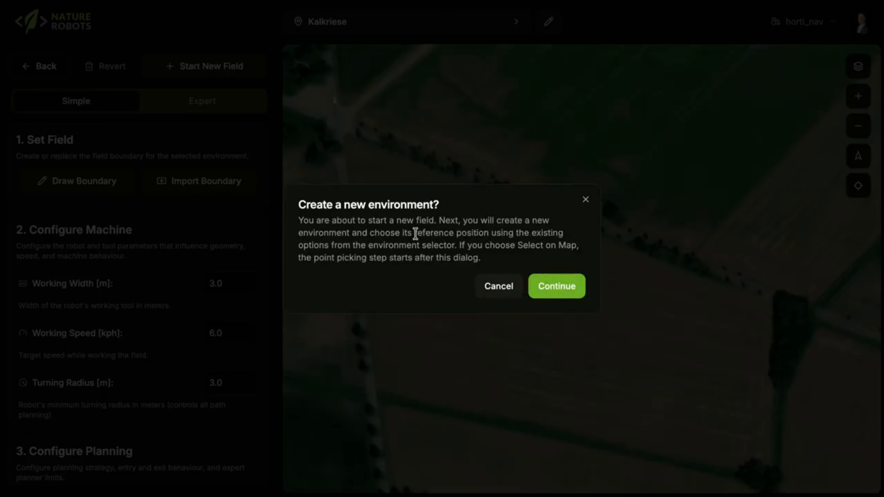
pyautogui.click(556, 287)
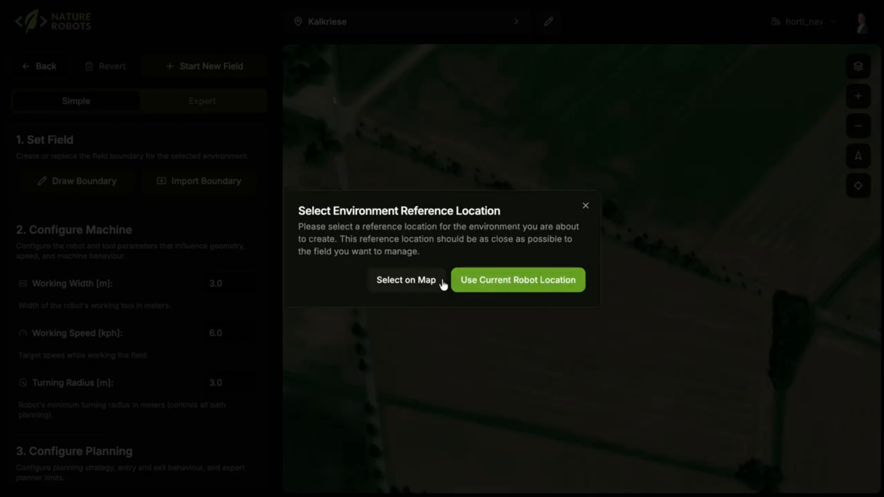
pyautogui.click(552, 283)
pyautogui.click(555, 322)
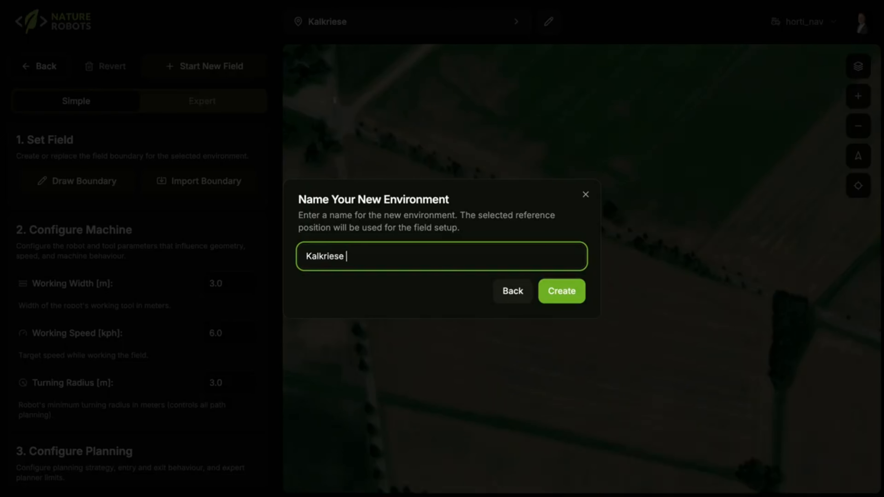
pyautogui.click(561, 291)
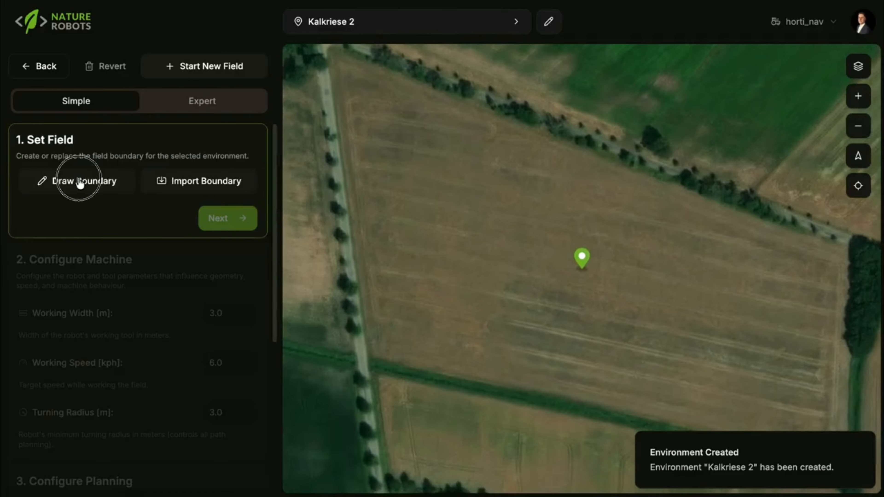
# Draw a four-corner boundary around the brown field with a default headland width of 3 rows
pyautogui.click(79, 184)
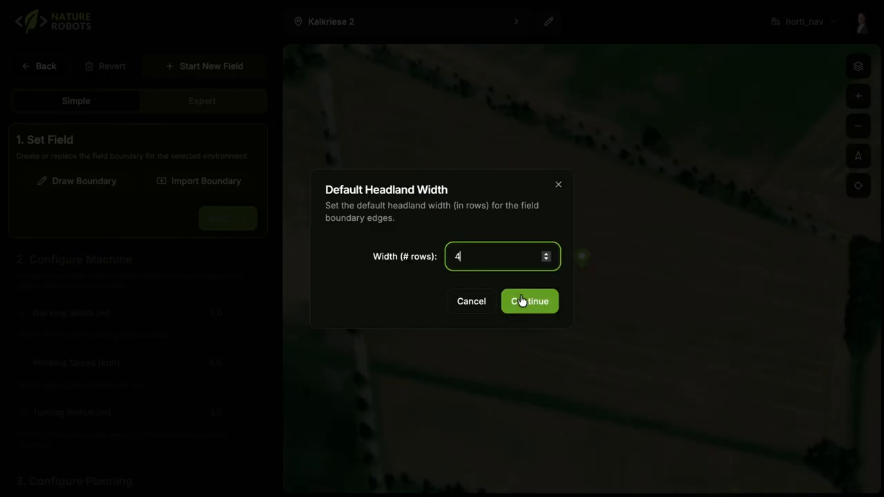
pyautogui.click(534, 299)
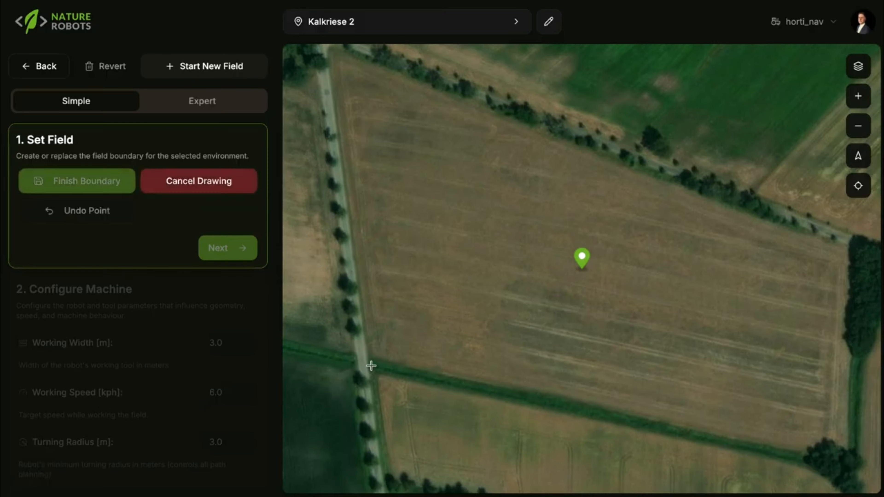
pyautogui.click(369, 416)
pyautogui.moveTo(860, 322); pyautogui.dragTo(811, 272)
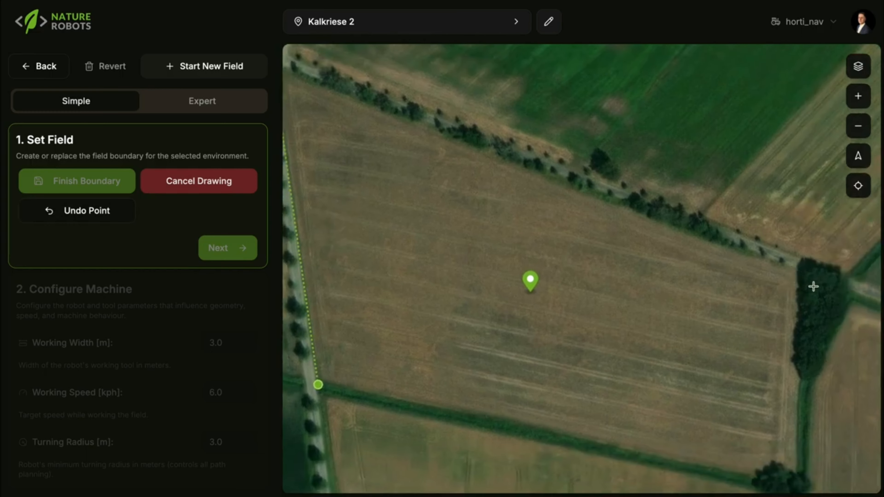
pyautogui.click(812, 272)
pyautogui.click(317, 385)
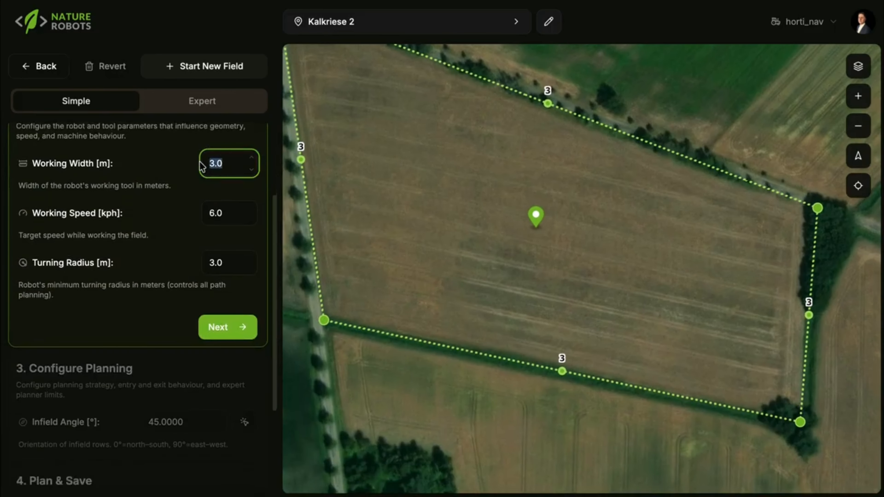
# Accept the machine settings with a 3.0 m working width, 6.0 kph working speed and 3.0 m turning radius
pyautogui.click(229, 274)
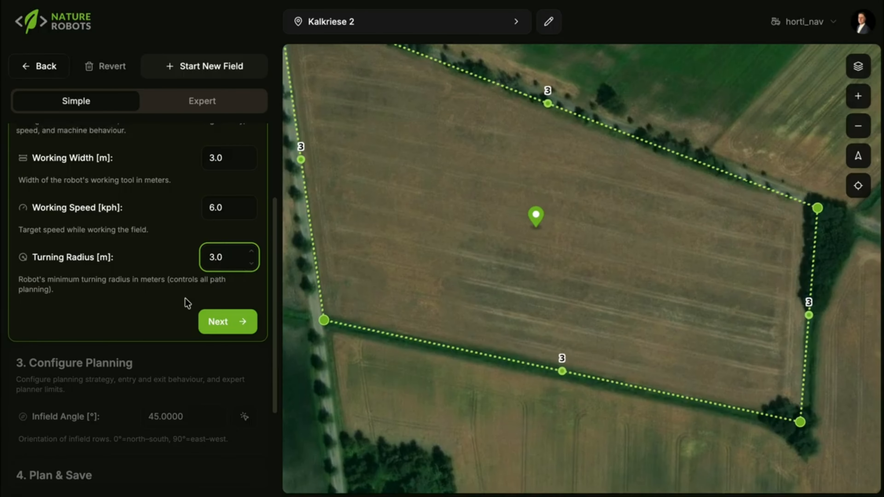
pyautogui.scroll(-2, 189, 299)
pyautogui.click(224, 281)
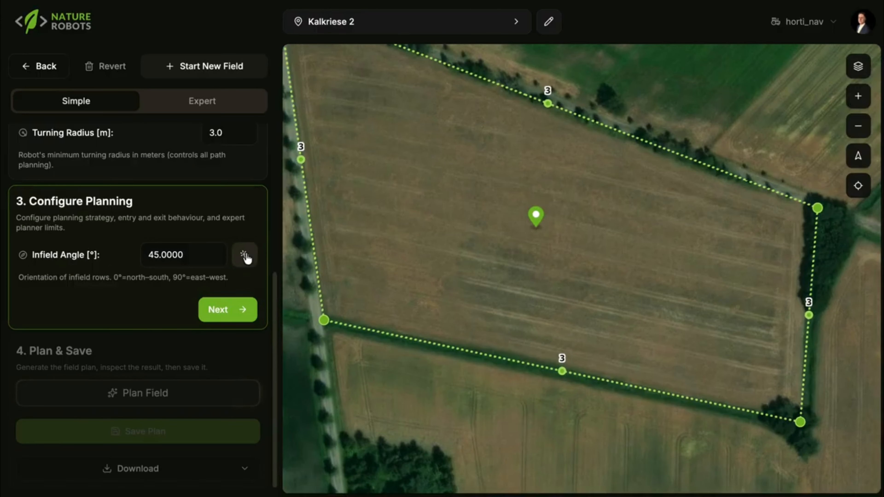
# Take the infield angle of 77.9018° from the southern boundary edge and plan the field
pyautogui.click(244, 255)
pyautogui.click(510, 362)
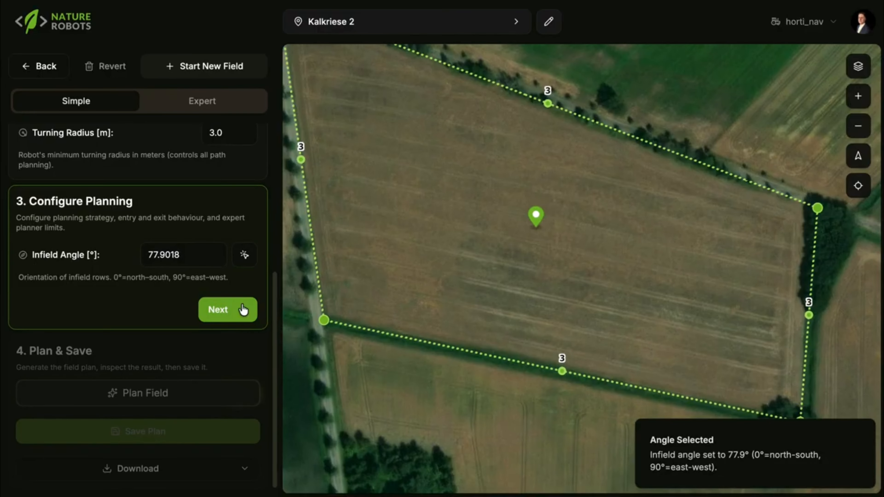
pyautogui.click(241, 312)
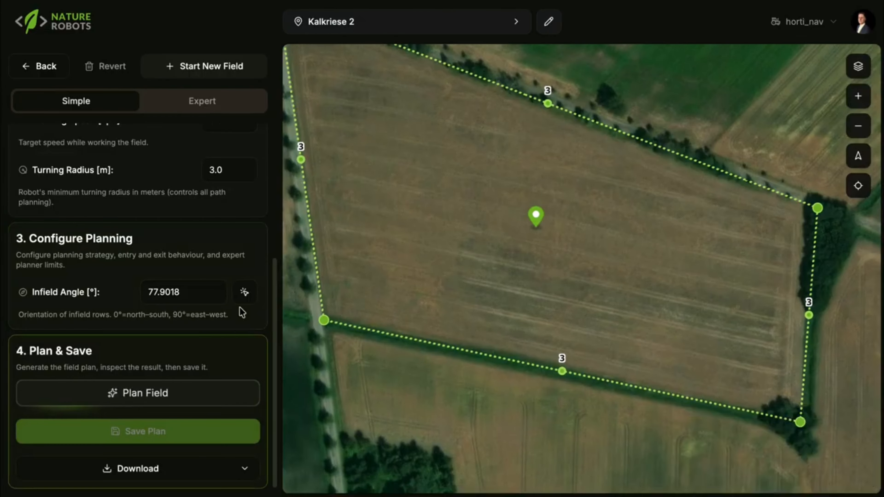
pyautogui.click(155, 391)
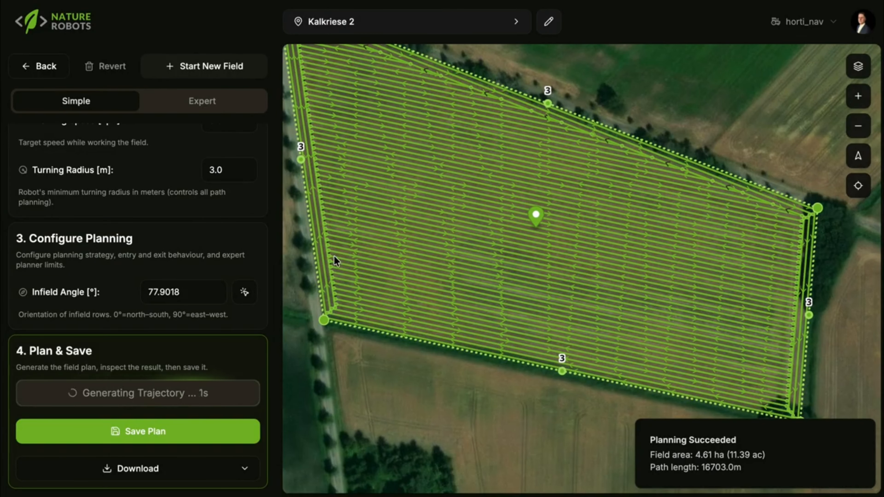
# Examine the planned infield rows, headland passes and row connections around the southeastern corner and along the eastern edge
pyautogui.scroll(10, 333, 255)
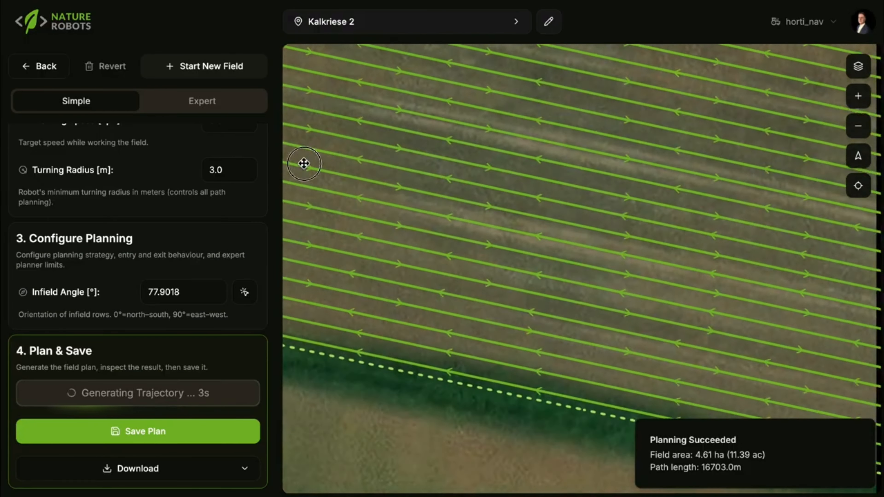
pyautogui.moveTo(303, 163); pyautogui.dragTo(292, 160)
pyautogui.moveTo(605, 229); pyautogui.dragTo(453, 195)
pyautogui.scroll(2, 737, 381)
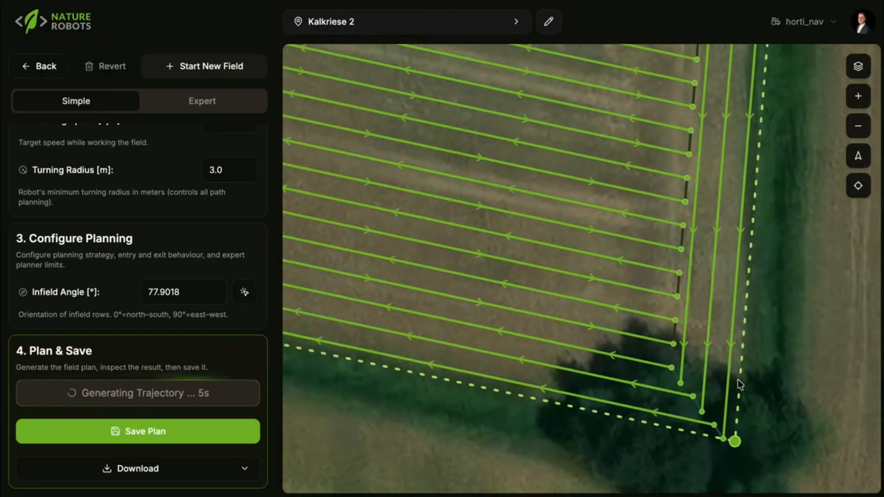
pyautogui.scroll(3, 739, 383)
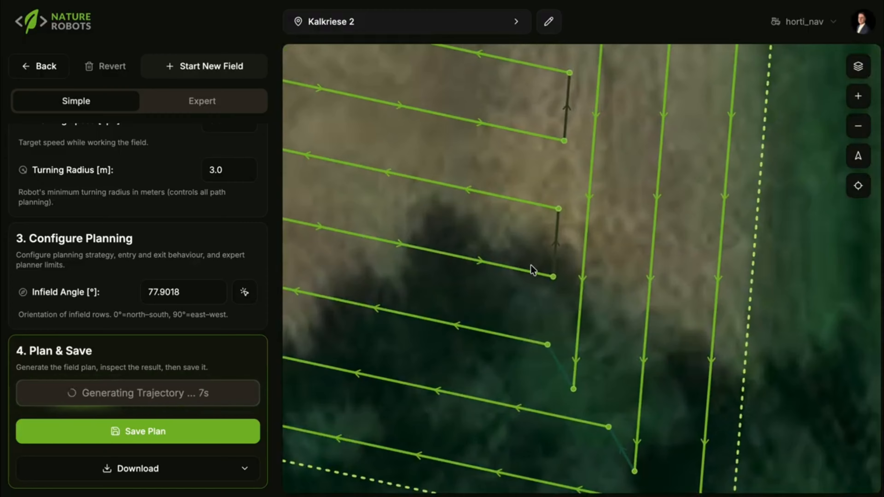
pyautogui.scroll(-3, 548, 281)
pyautogui.moveTo(546, 139); pyautogui.dragTo(599, 470)
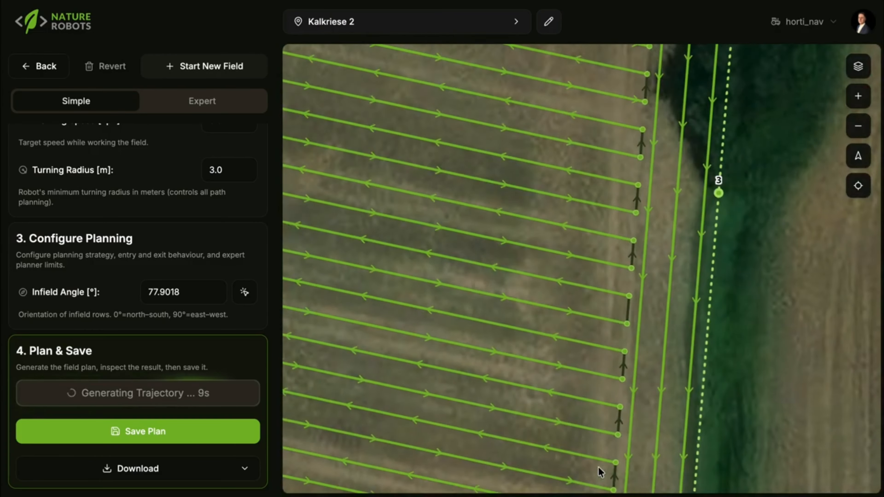
pyautogui.scroll(-3, 597, 276)
# Examine the planned paths along the northern edge and the generated turning trajectory in the northwestern corner
pyautogui.moveTo(303, 130); pyautogui.dragTo(650, 269)
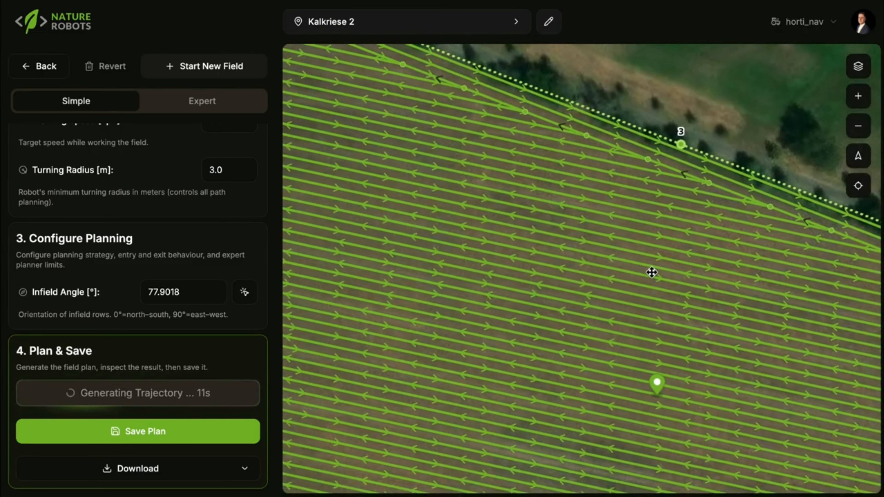
pyautogui.moveTo(332, 97); pyautogui.dragTo(527, 204)
pyautogui.scroll(5, 495, 152)
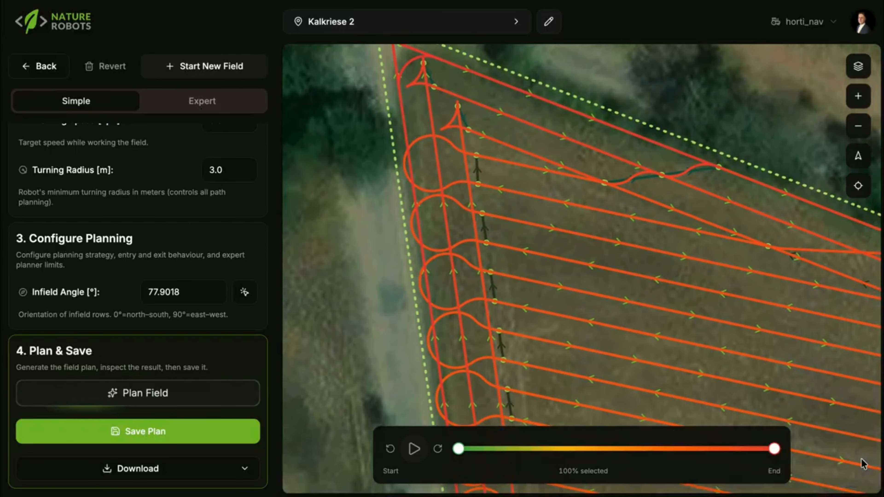
pyautogui.scroll(-5, 454, 68)
pyautogui.scroll(-2, 454, 69)
pyautogui.moveTo(741, 284); pyautogui.dragTo(636, 260)
pyautogui.scroll(2, 635, 260)
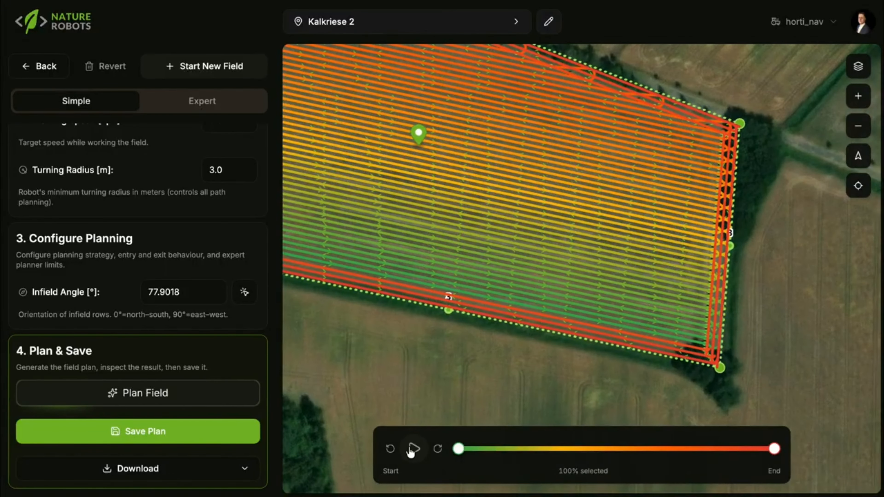
# Play back the generated trajectory and follow the simulated robot across the field
pyautogui.click(413, 449)
pyautogui.scroll(5, 613, 294)
pyautogui.scroll(-5, 613, 293)
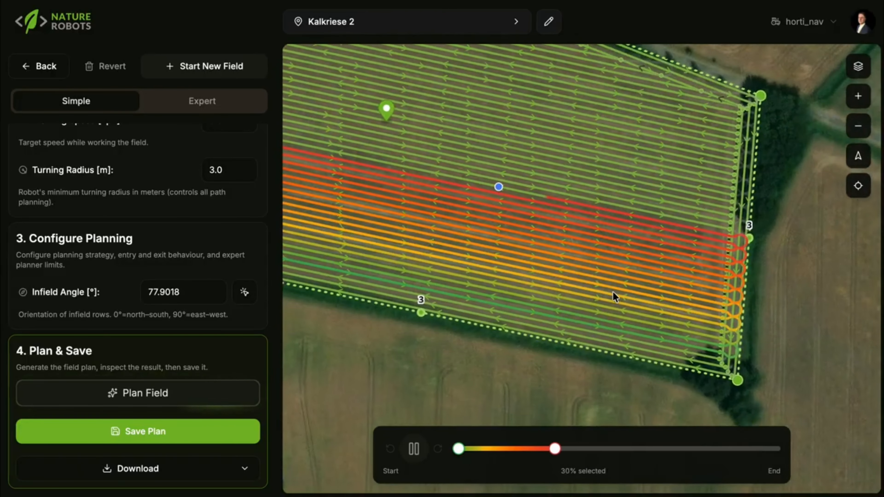
pyautogui.moveTo(542, 132); pyautogui.dragTo(683, 250)
pyautogui.scroll(-3, 682, 248)
pyautogui.moveTo(475, 170); pyautogui.dragTo(542, 199)
pyautogui.scroll(2, 542, 199)
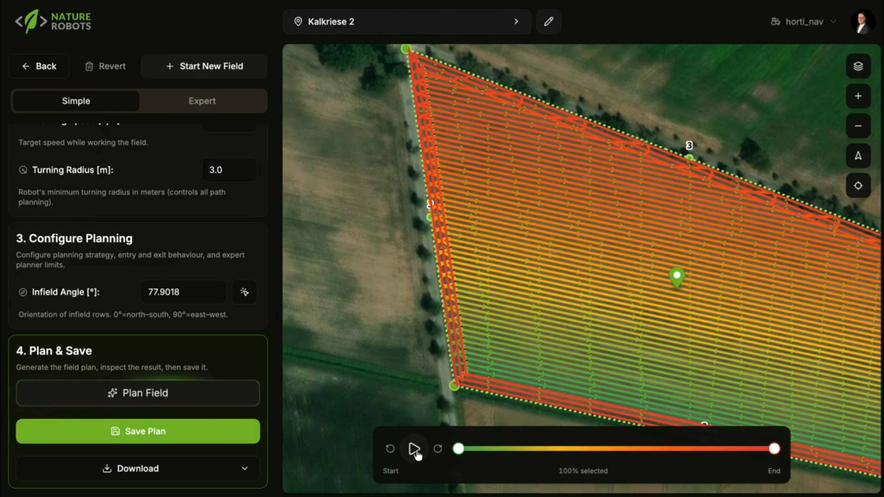
# Restart the trajectory playback, pause it and scrub the end of the shown range to 87%
pyautogui.click(415, 451)
pyautogui.click(414, 449)
pyautogui.moveTo(476, 449); pyautogui.dragTo(733, 449)
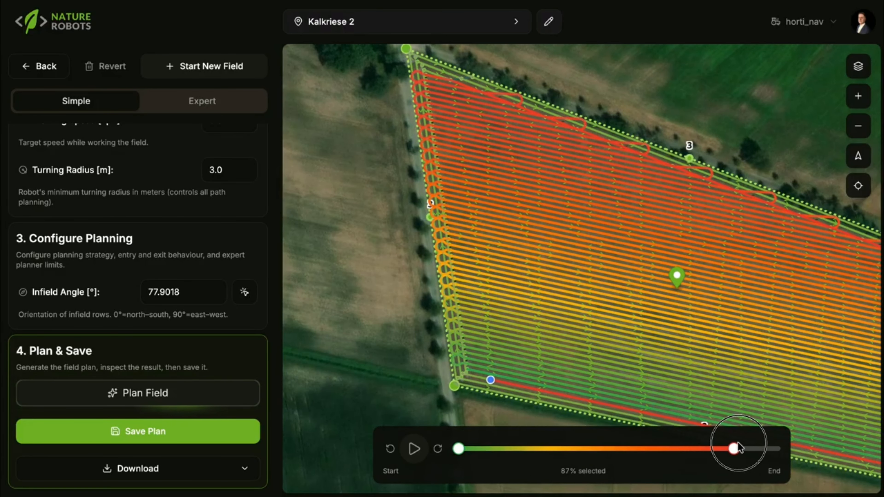
# Examine the end of the shown trajectory up close around the field's southwestern corner
pyautogui.scroll(3, 447, 372)
pyautogui.scroll(5, 536, 378)
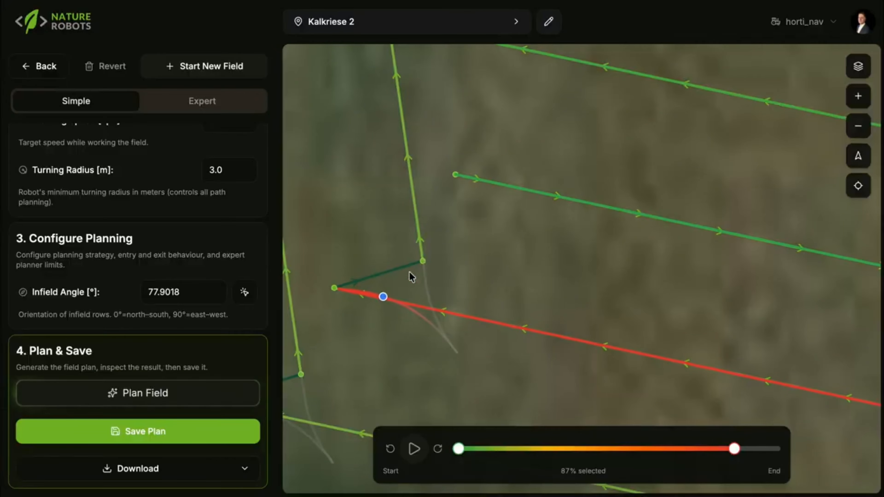
pyautogui.scroll(-10, 411, 277)
pyautogui.scroll(-2, 167, 359)
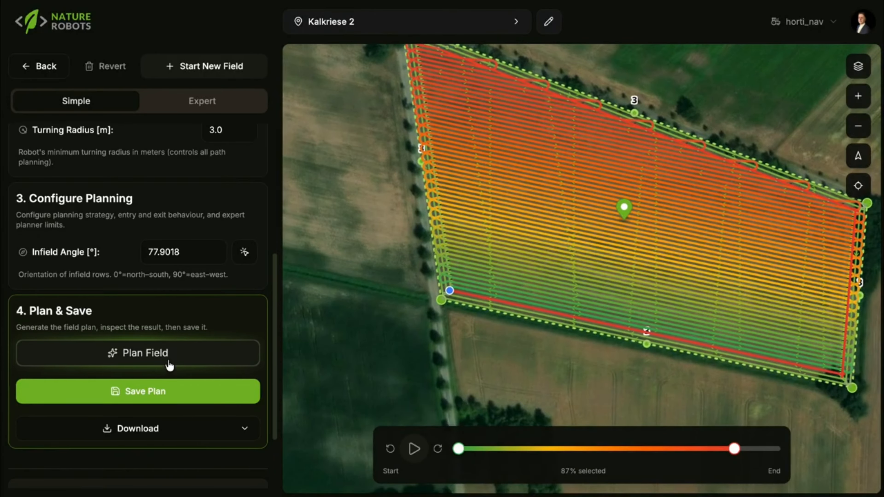
# View the available download options for the field plan without exporting anything
pyautogui.scroll(-3, 169, 366)
pyautogui.click(254, 337)
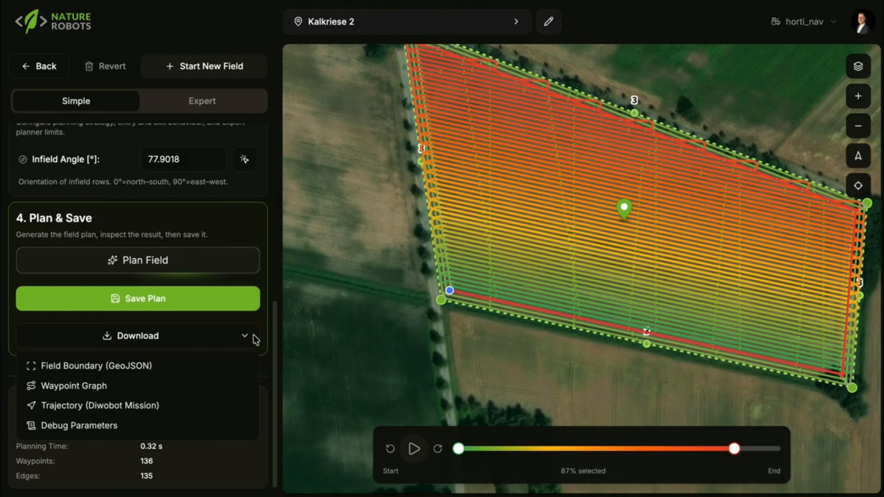
pyautogui.click(249, 334)
# Check the machine and planning settings and save the generated field plan
pyautogui.scroll(10, 217, 237)
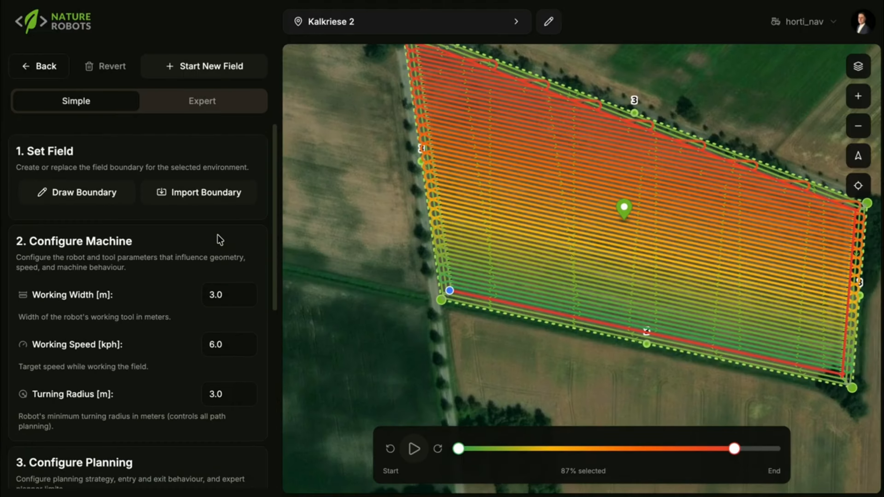
pyautogui.scroll(-10, 158, 320)
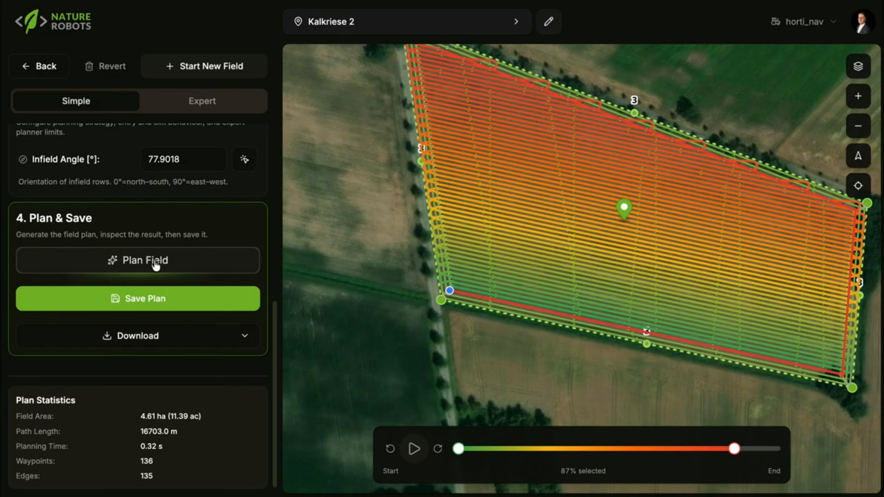
pyautogui.click(156, 298)
# Switch to the expert settings and review the machine parameters, traversal order, infield order, entry and exit points and planning limits
pyautogui.scroll(10, 181, 226)
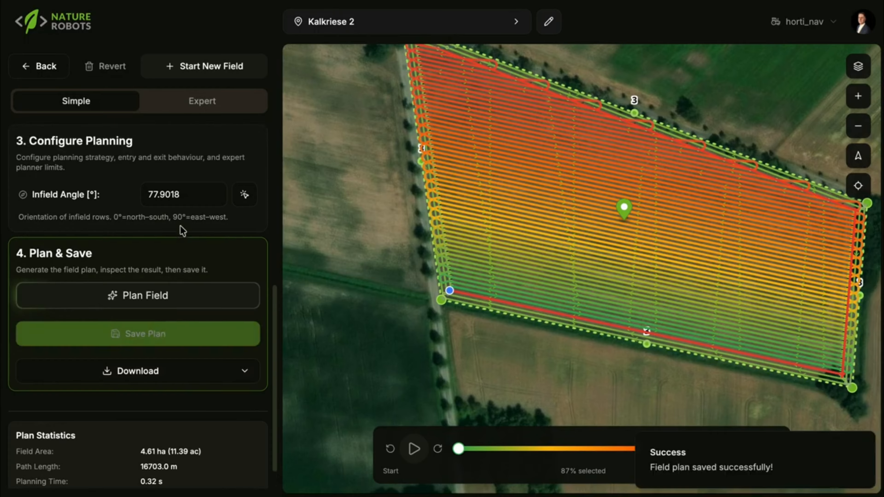
pyautogui.click(189, 102)
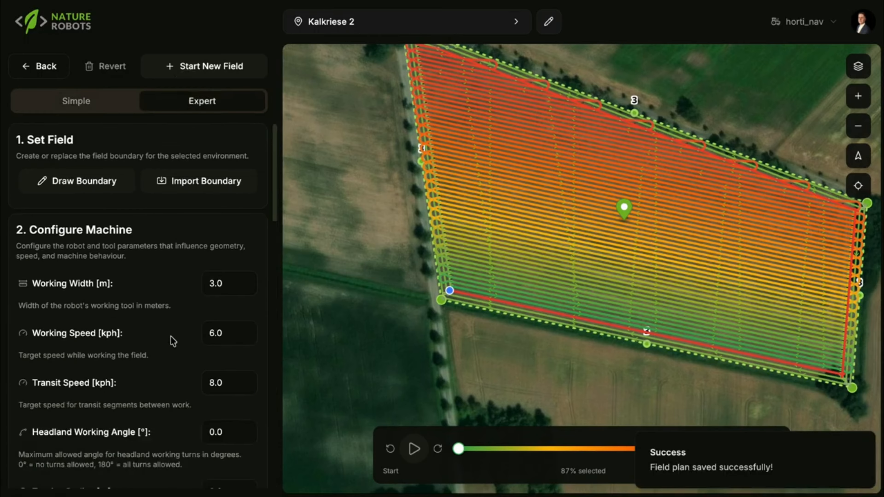
pyautogui.scroll(-12, 173, 341)
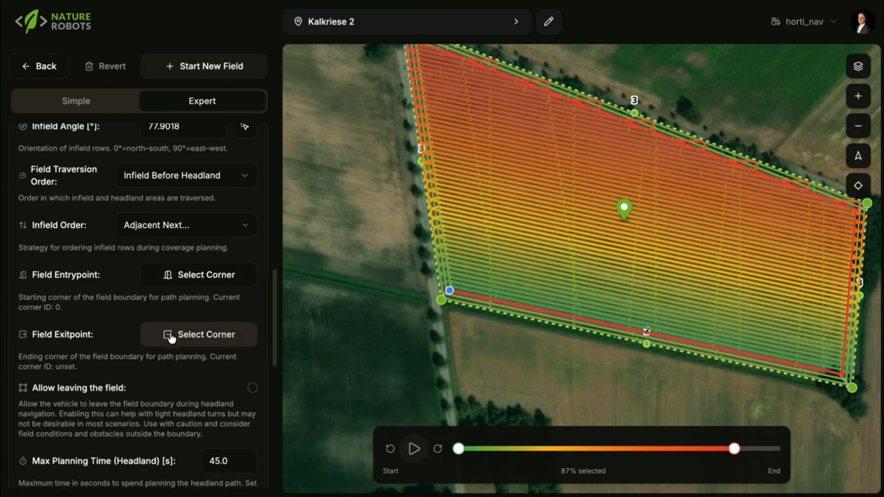
pyautogui.scroll(-4, 170, 338)
pyautogui.scroll(2, 170, 336)
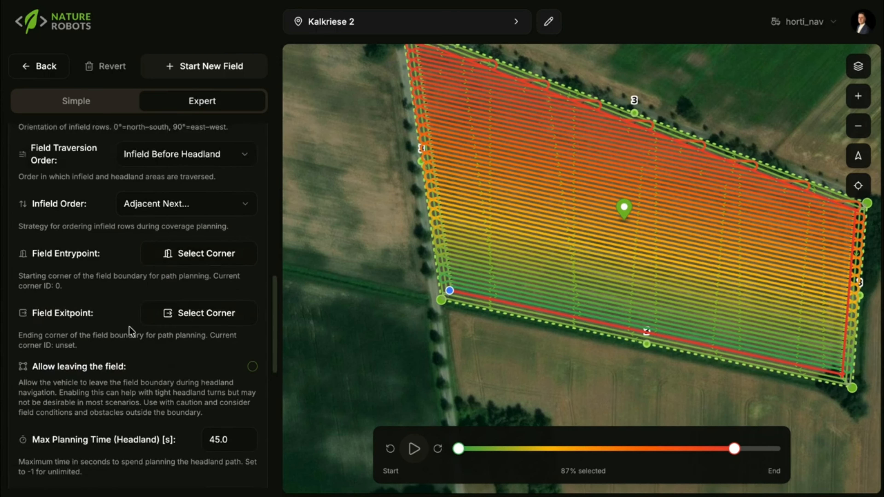
pyautogui.scroll(-10, 134, 339)
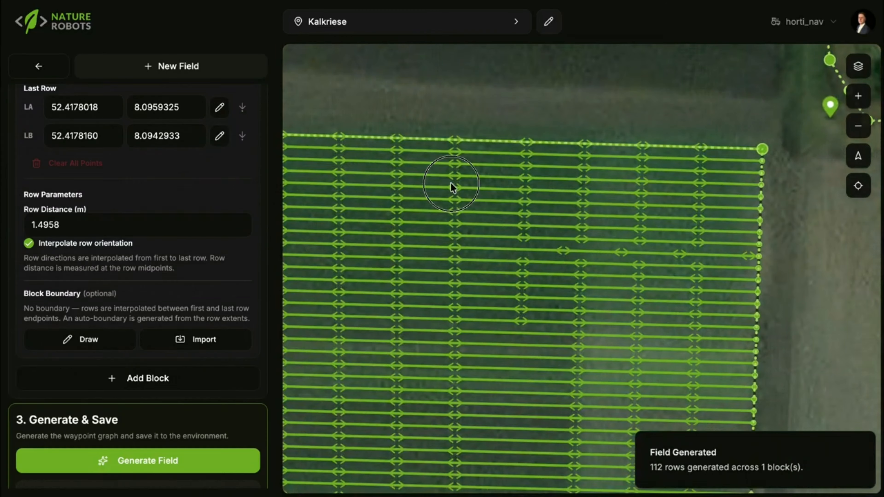
pyautogui.scroll(5, 450, 184)
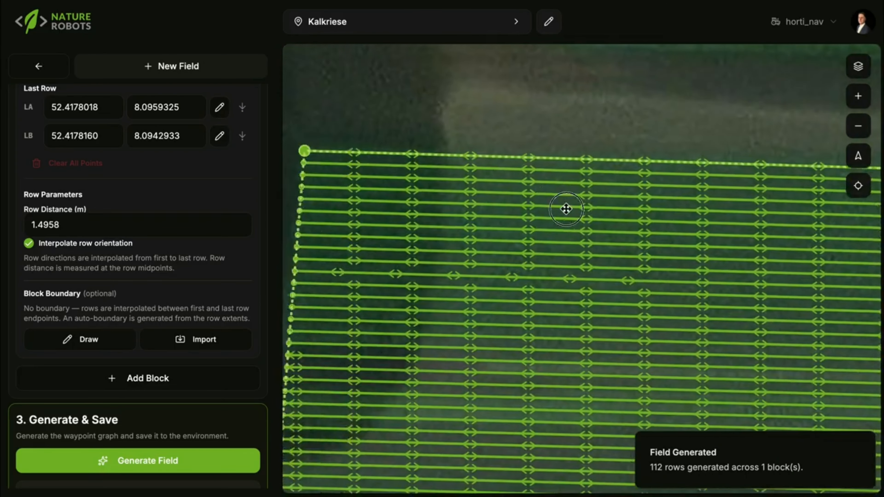
pyautogui.scroll(-5, 567, 209)
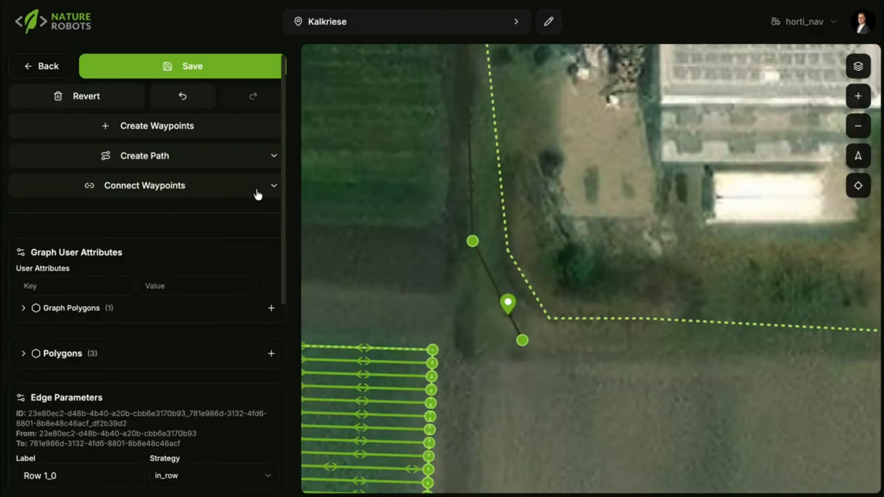
pyautogui.click(256, 188)
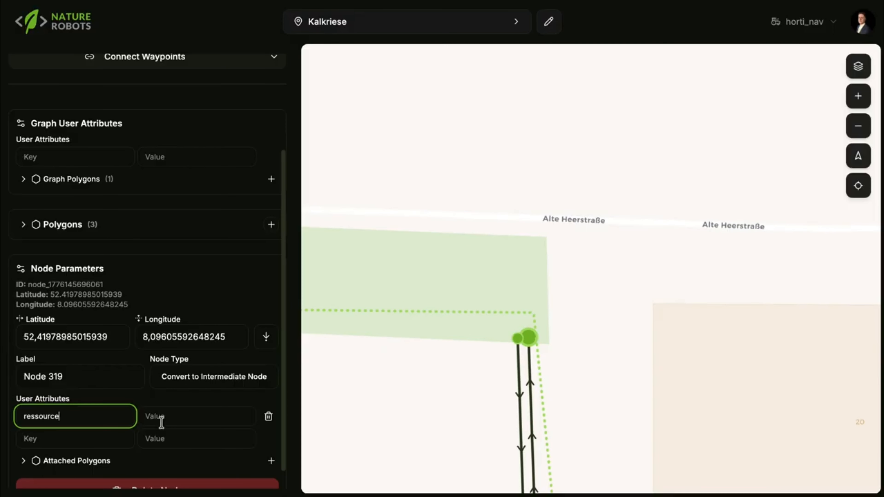
pyautogui.scroll(-1, 147, 271)
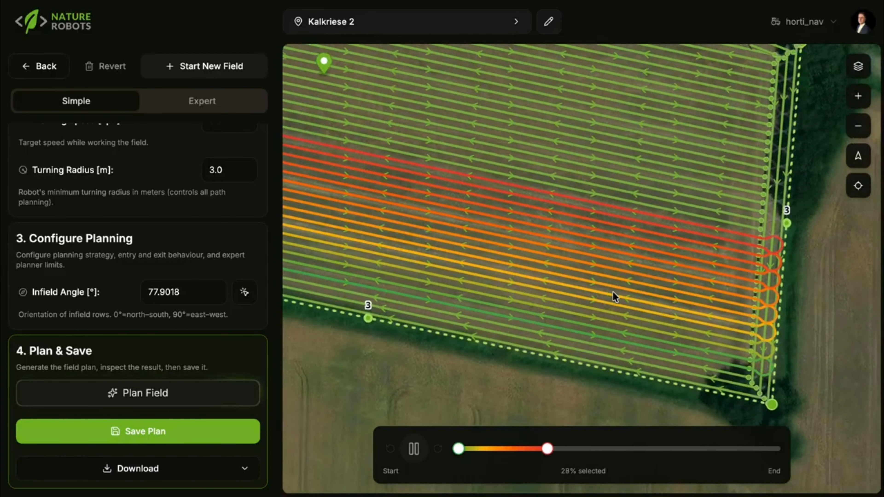
pyautogui.scroll(-2, 612, 291)
pyautogui.moveTo(543, 140); pyautogui.dragTo(682, 248)
pyautogui.scroll(-4, 683, 248)
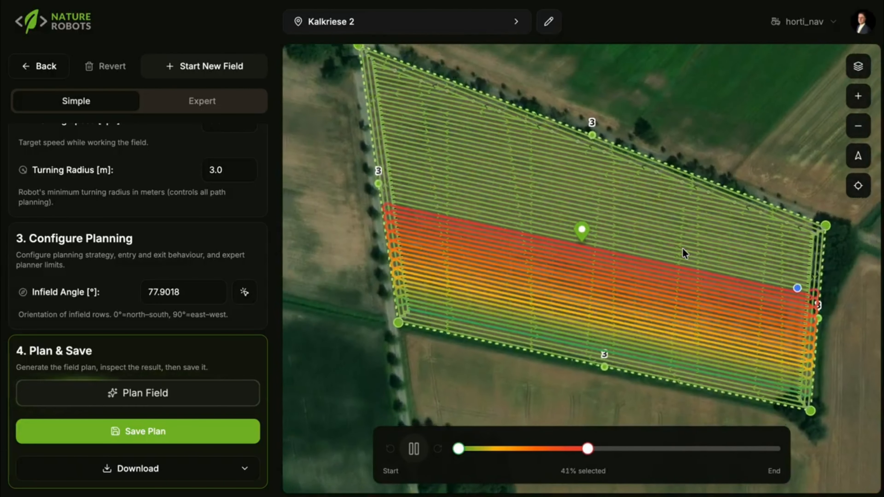
pyautogui.moveTo(470, 165); pyautogui.dragTo(542, 198)
pyautogui.scroll(2, 542, 198)
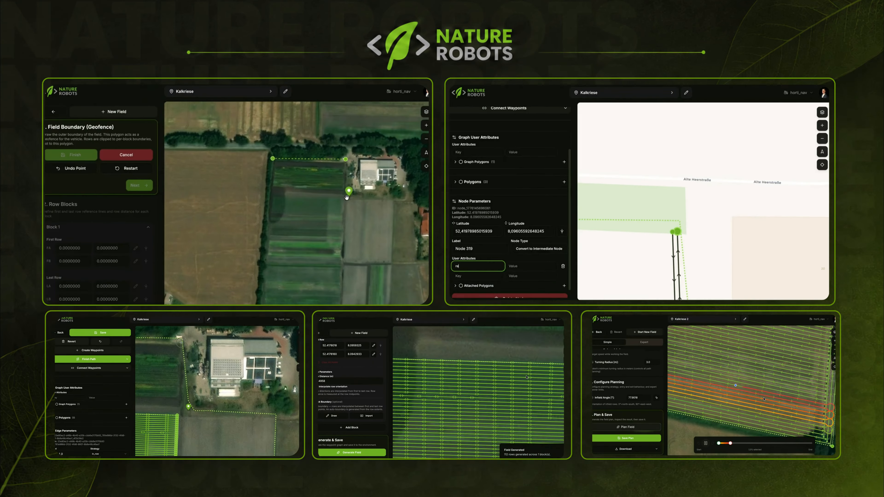